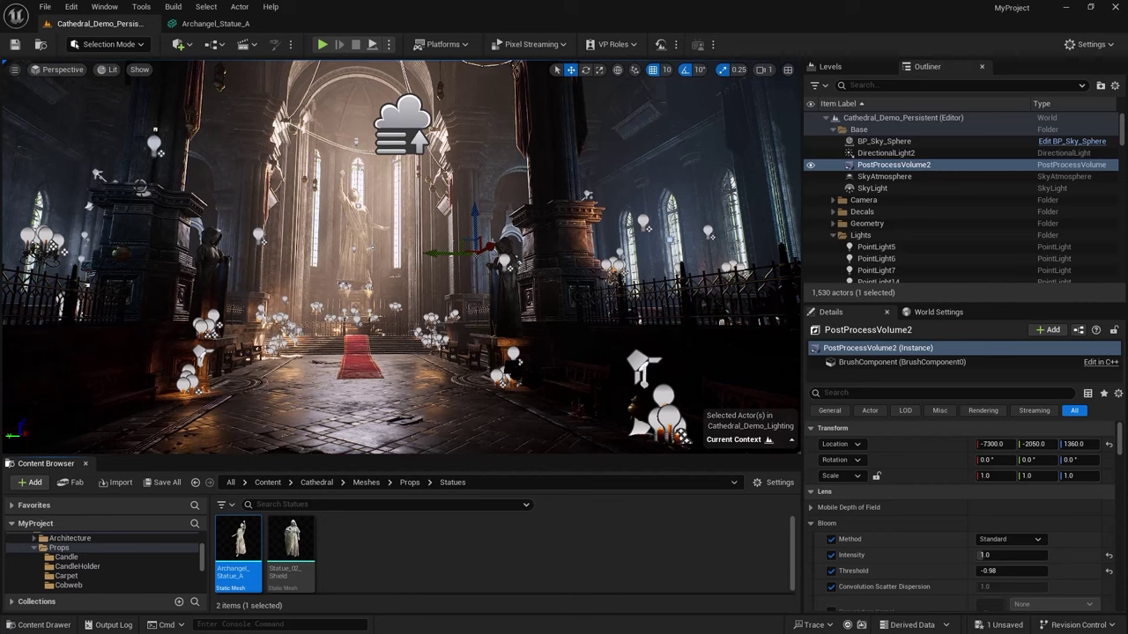
- In Project Settings > Rendering, set Lumen's Ray Lighting Mode to Hit Lighting for Reflections
click(72, 7)
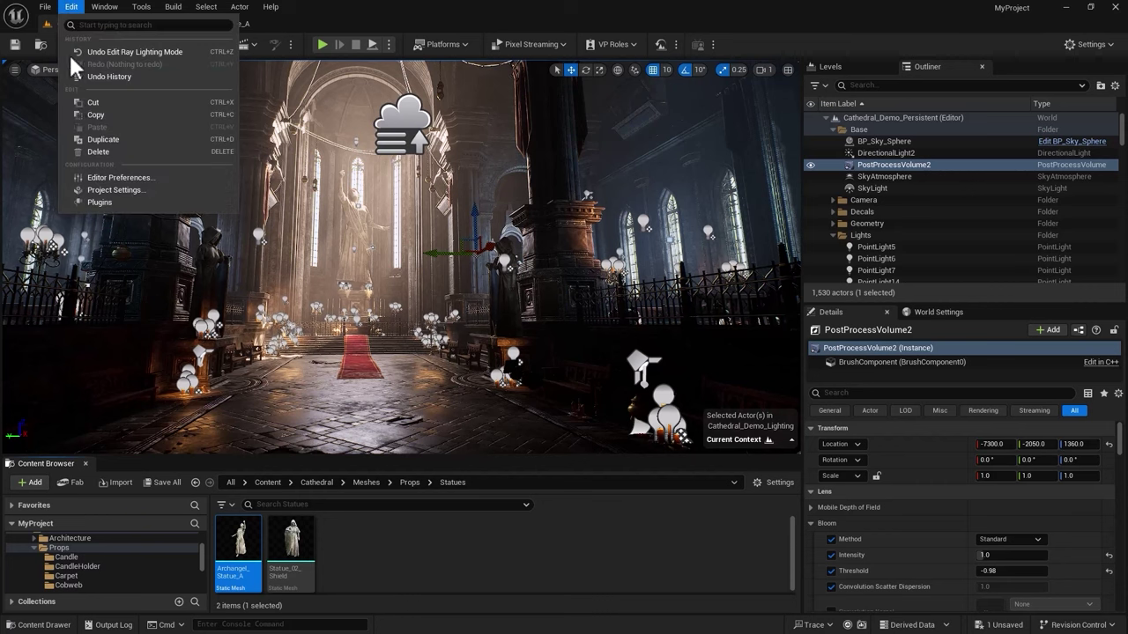
click(103, 190)
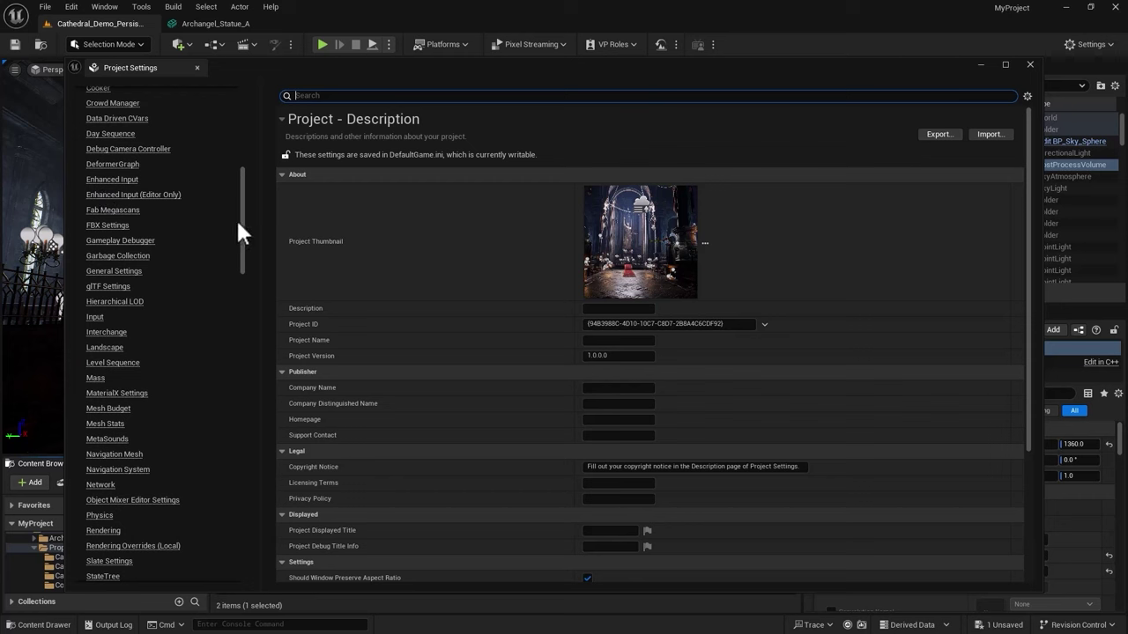
drag(242, 216, 251, 168)
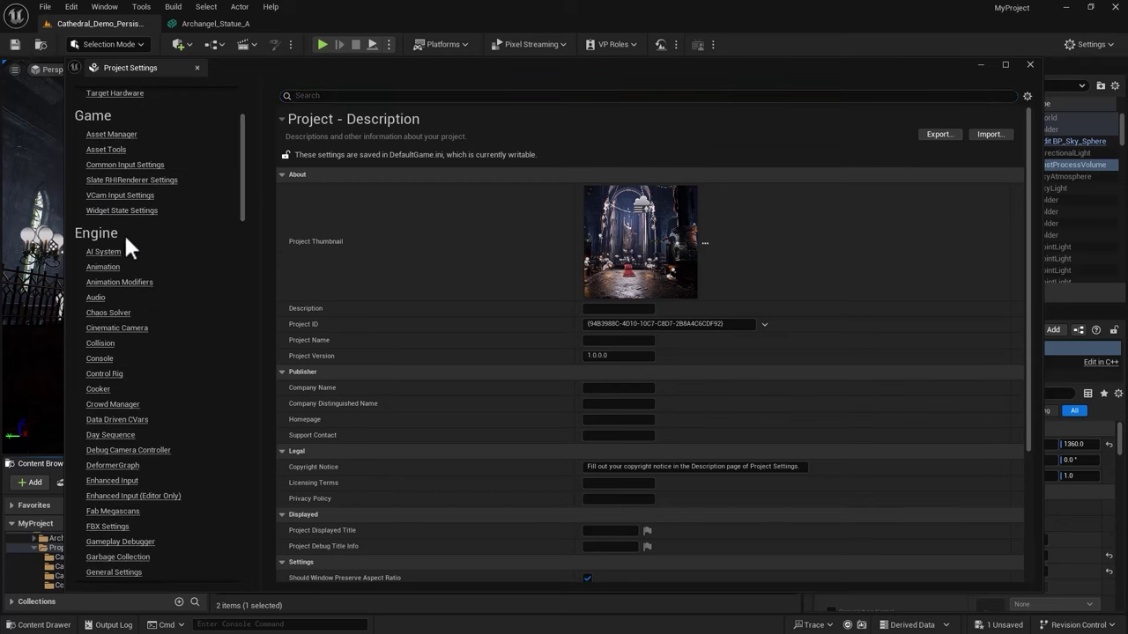
drag(243, 215, 245, 318)
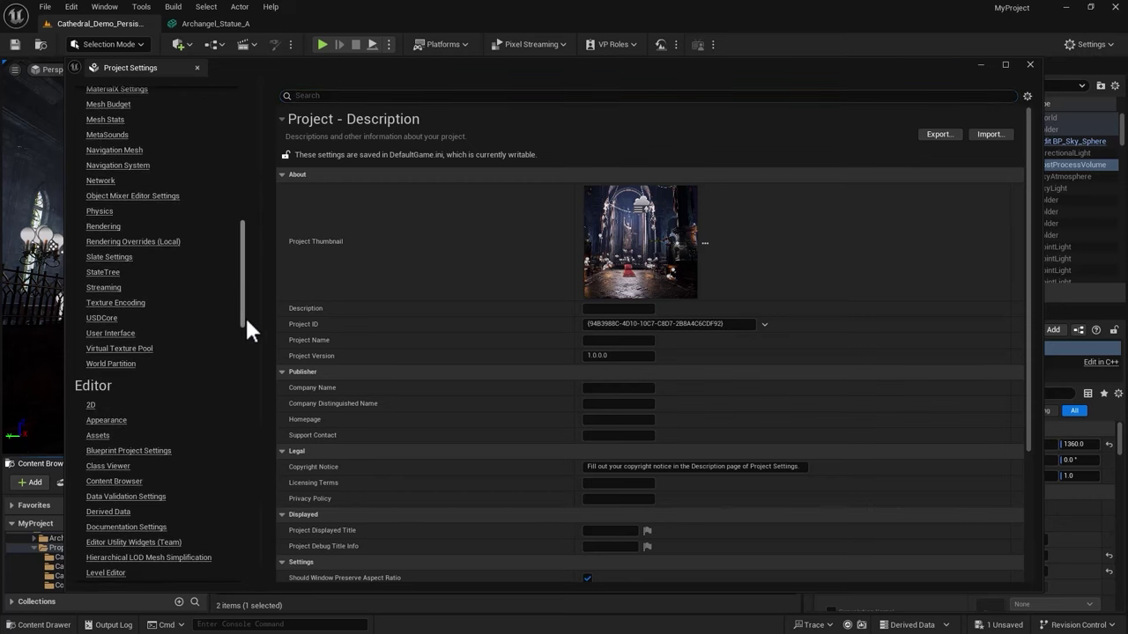
click(117, 227)
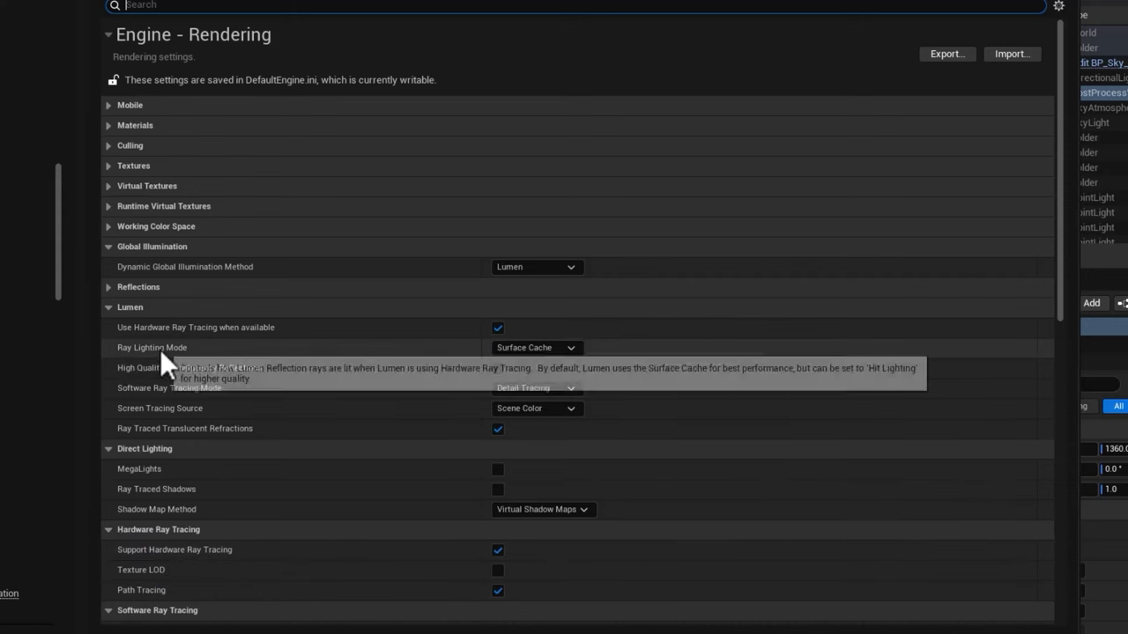
click(571, 348)
click(564, 377)
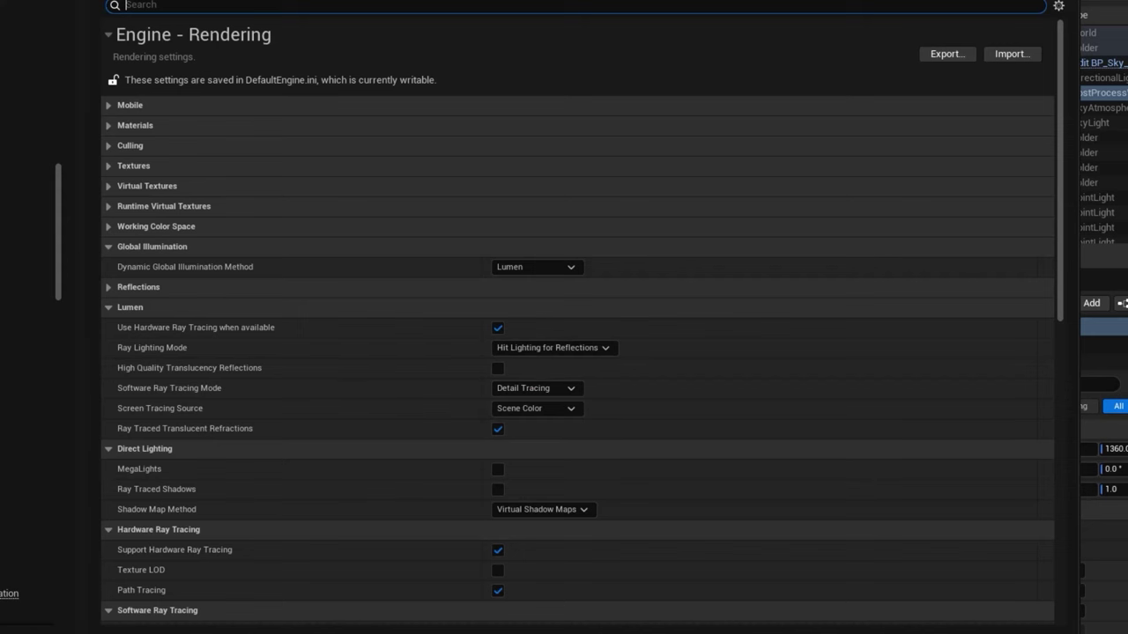
- Search for the Default RHI setting and keep it at DirectX 12
click(207, 7)
text(Default RHI)
click(548, 98)
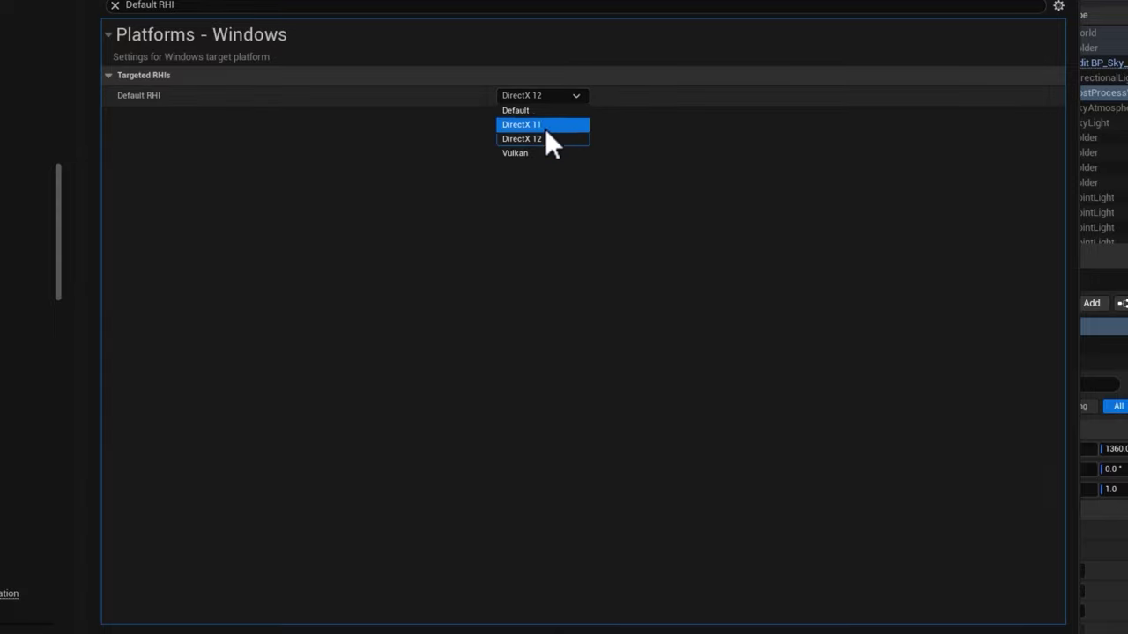
click(534, 139)
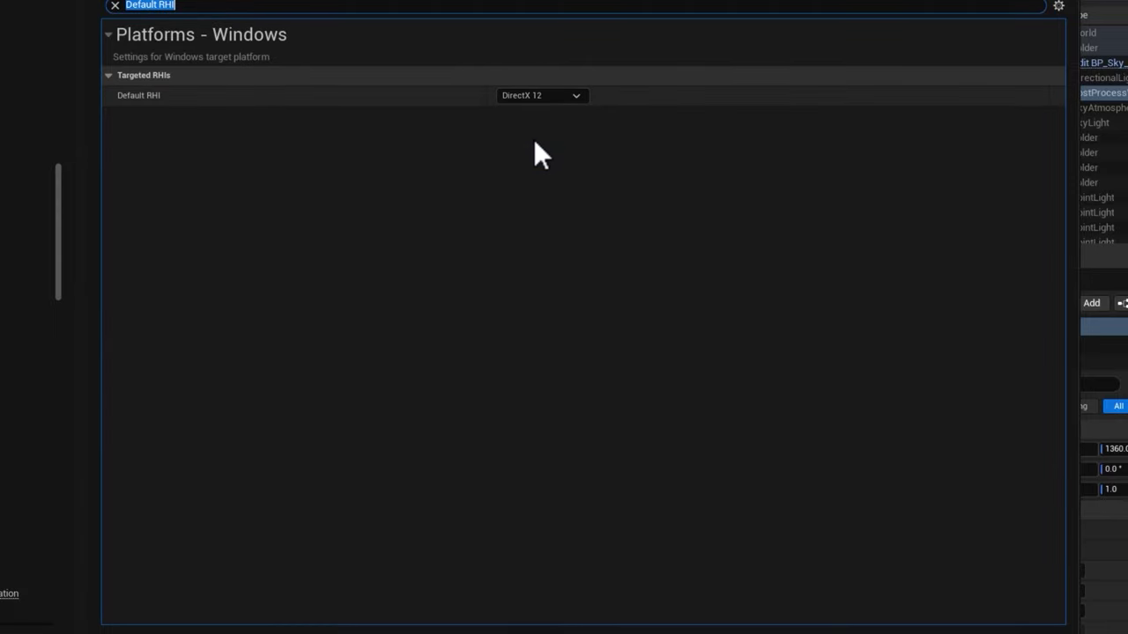
- Close Project Settings and open the archangel statue's Archangel_Statue_A mesh in the Static Mesh editor
click(1030, 75)
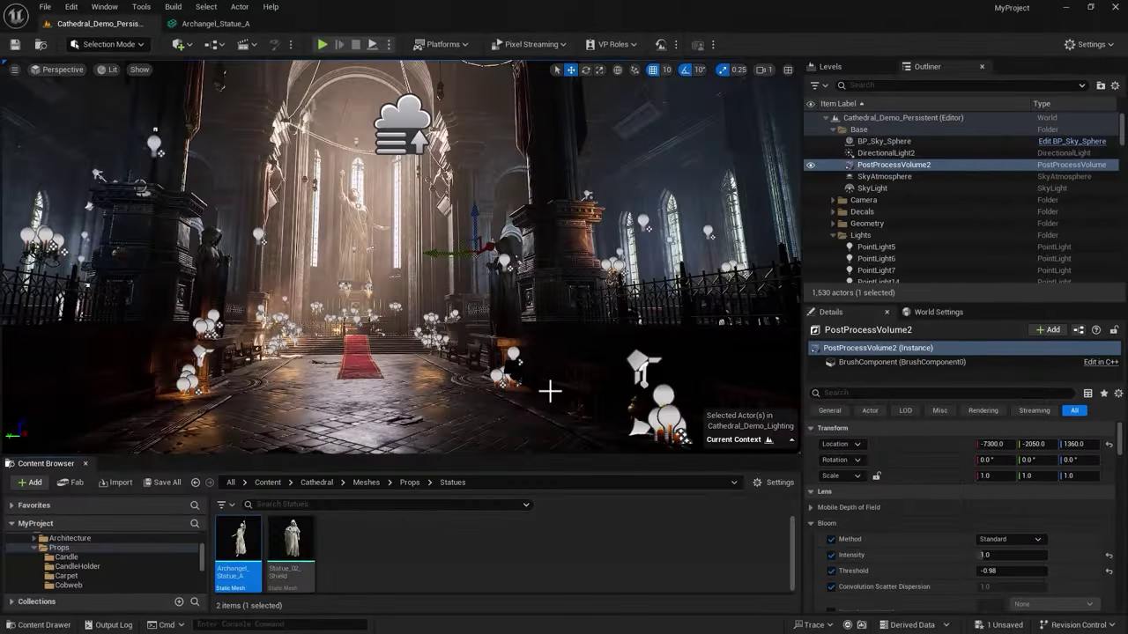
click(355, 229)
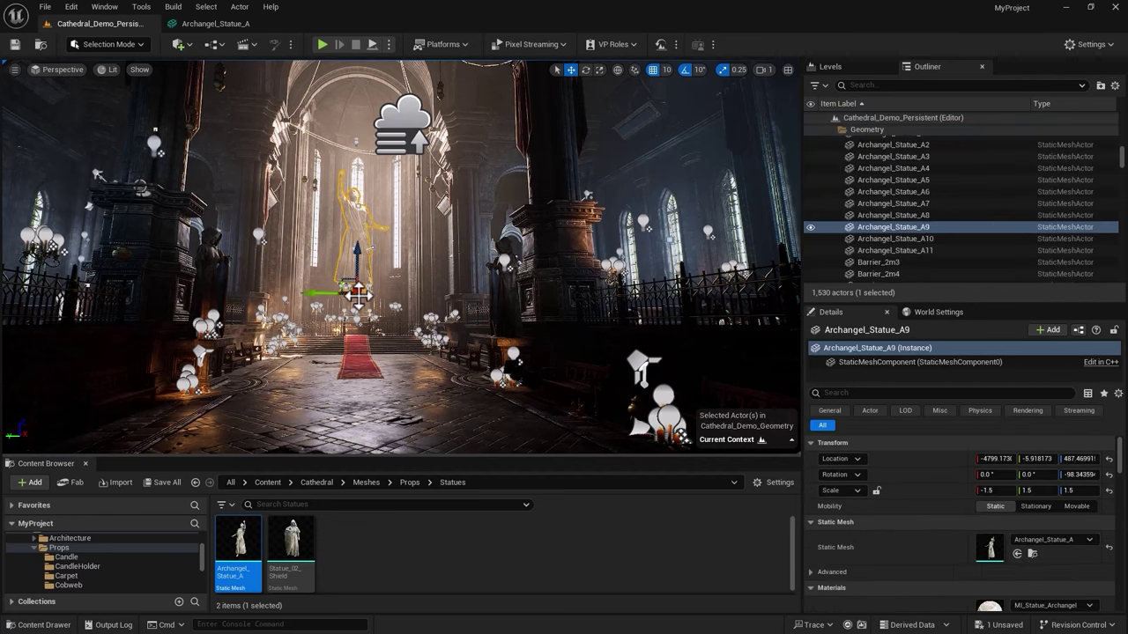
click(222, 21)
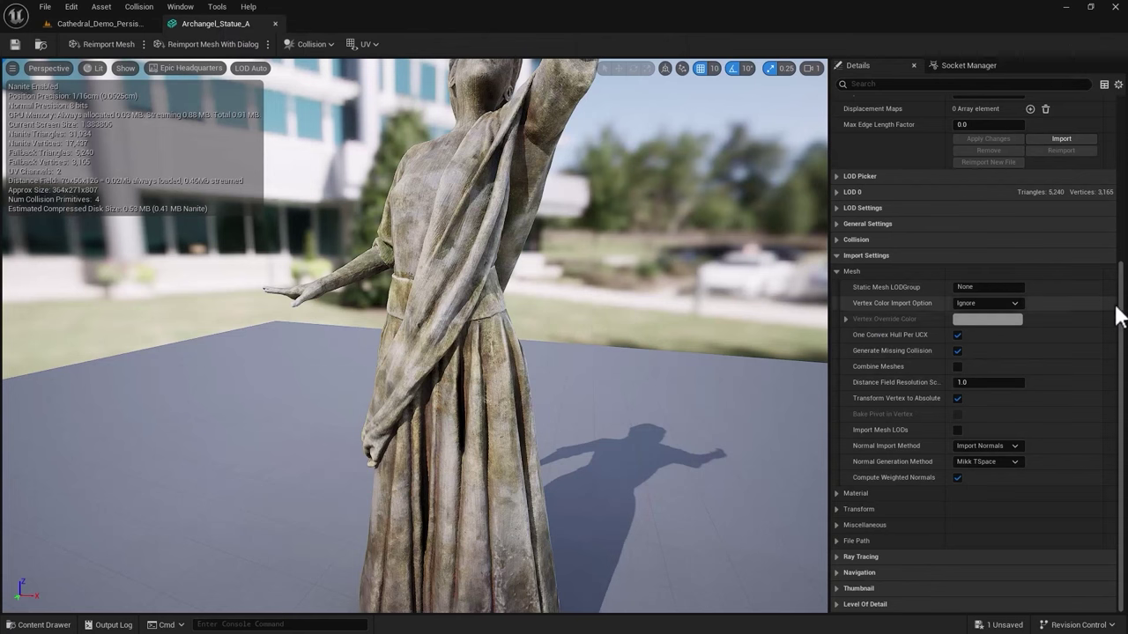
- Set the mesh's Nanite Fallback Target to Relative Error and return to the cathedral level
scroll(1119, 315, up, 3)
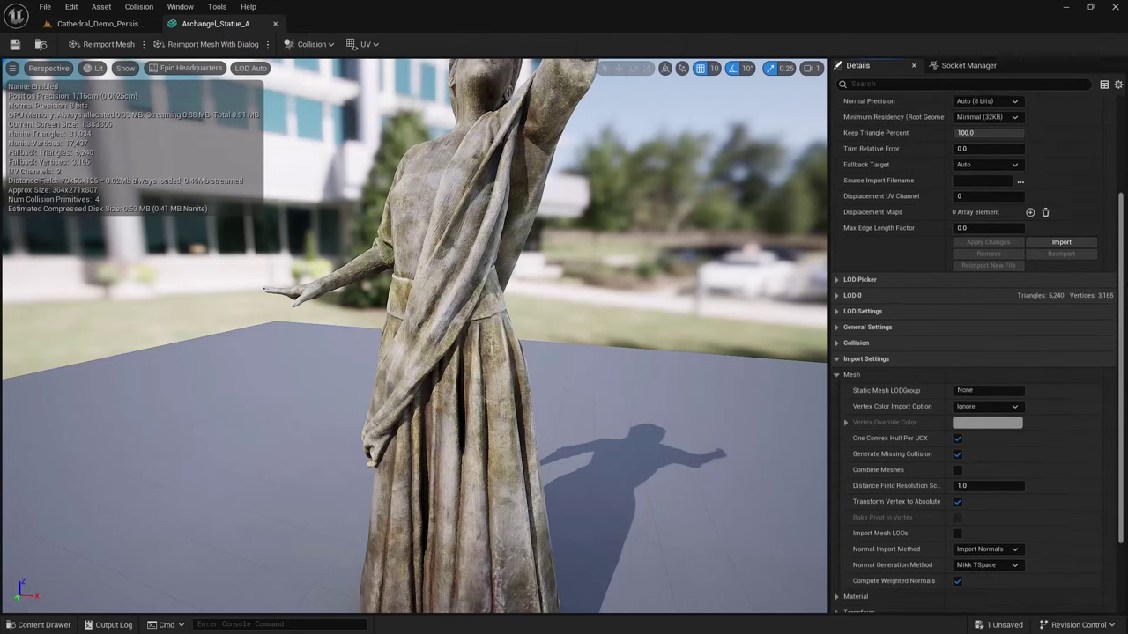
scroll(1081, 220, up, 3)
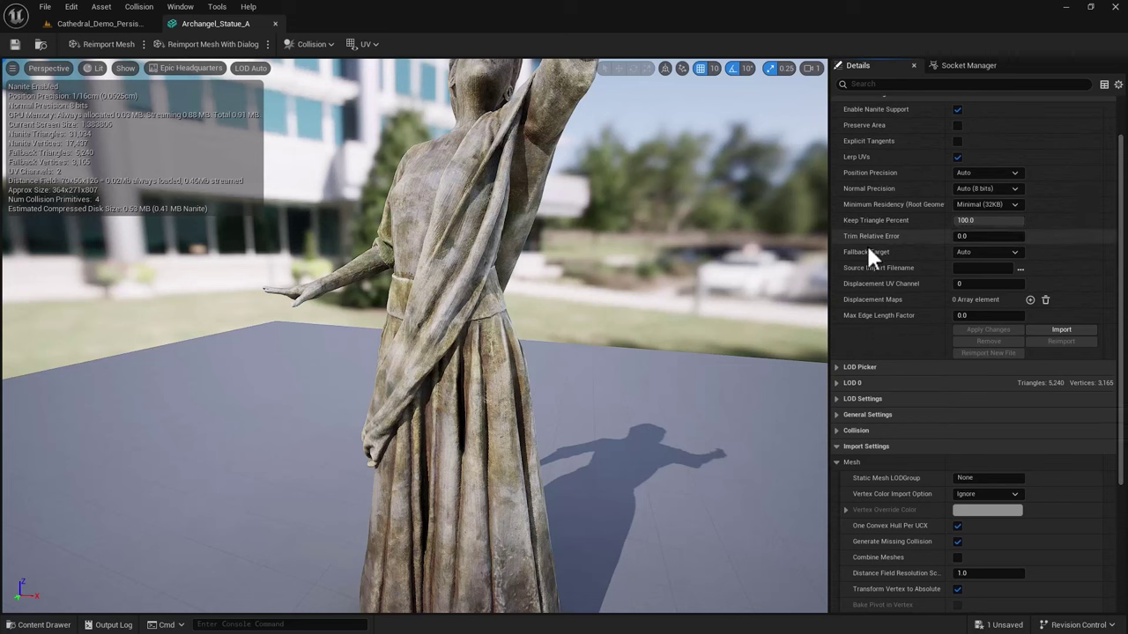
click(971, 251)
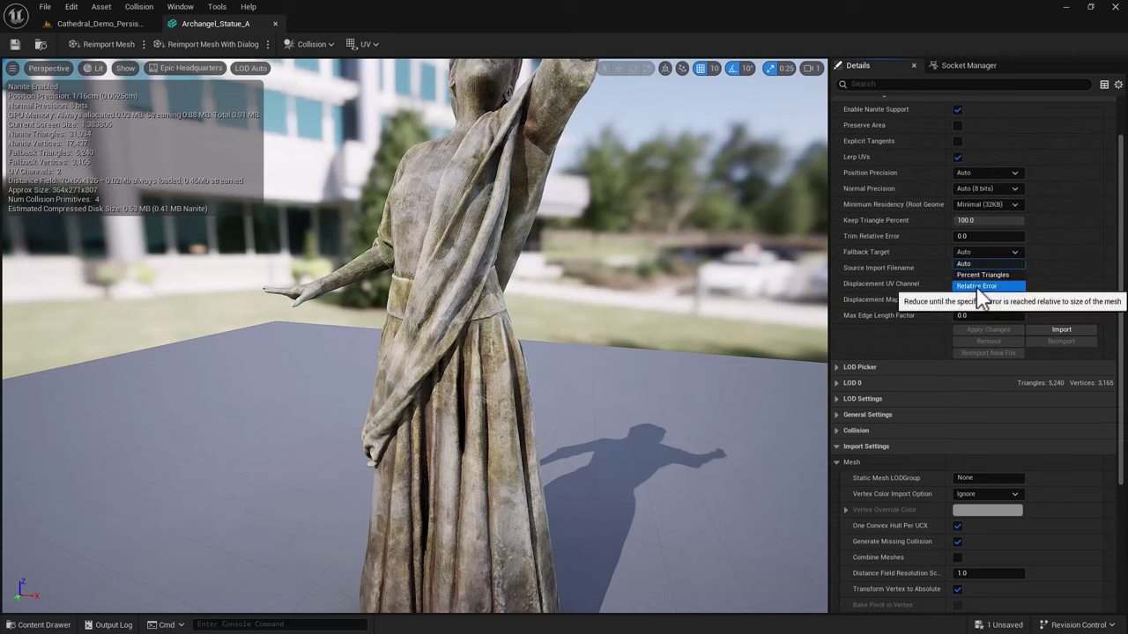
click(978, 286)
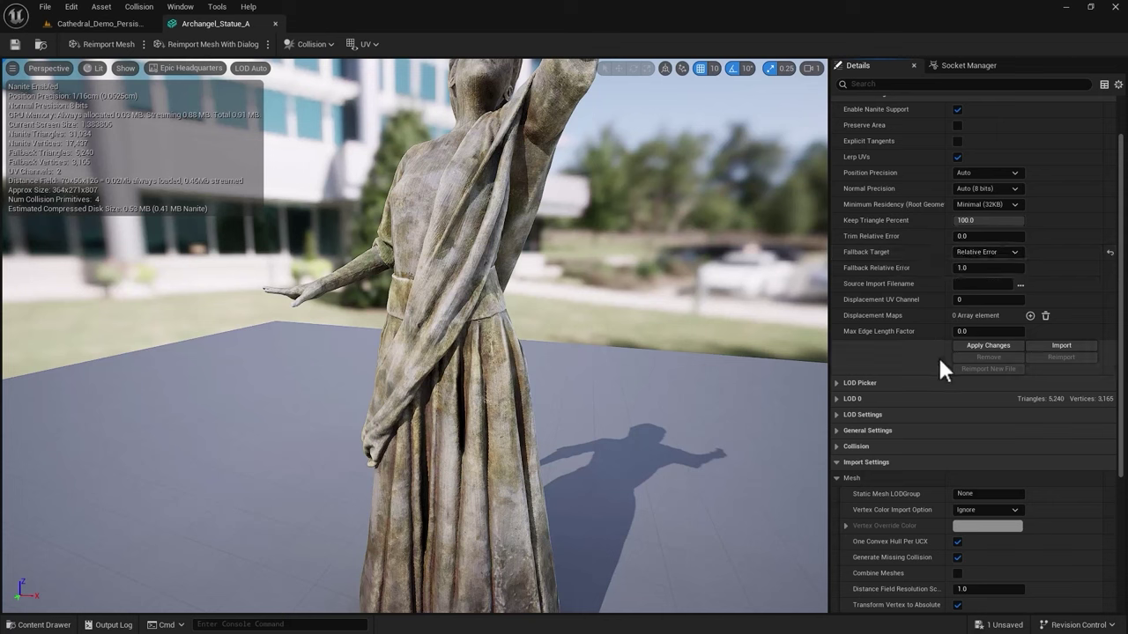
drag(1122, 433, 1124, 546)
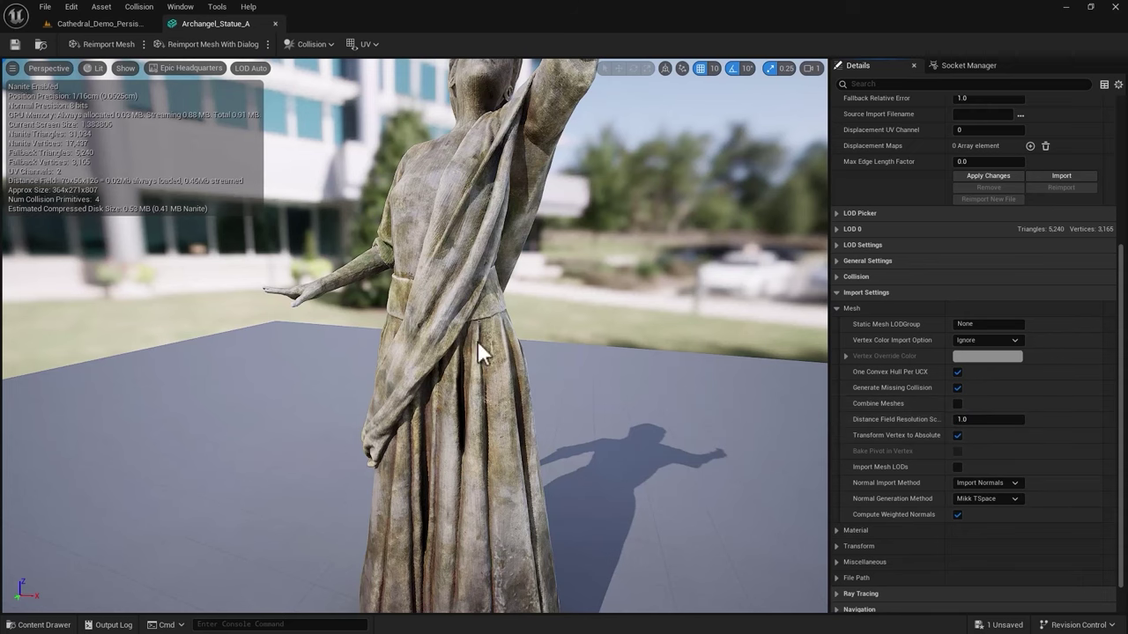
click(103, 21)
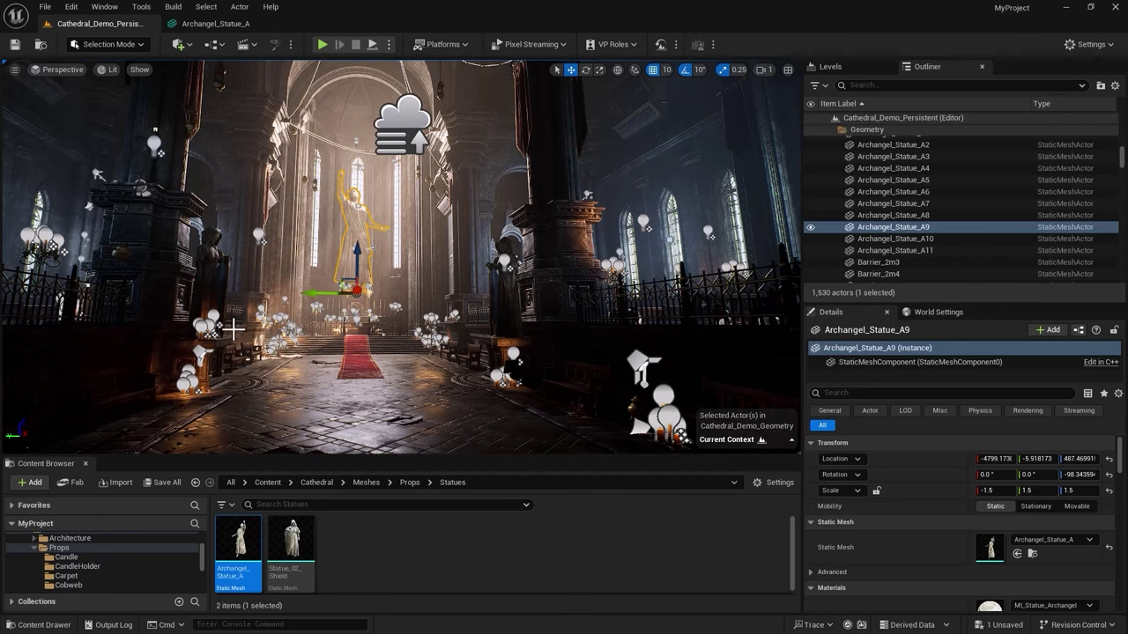
scroll(902, 196, down, 5)
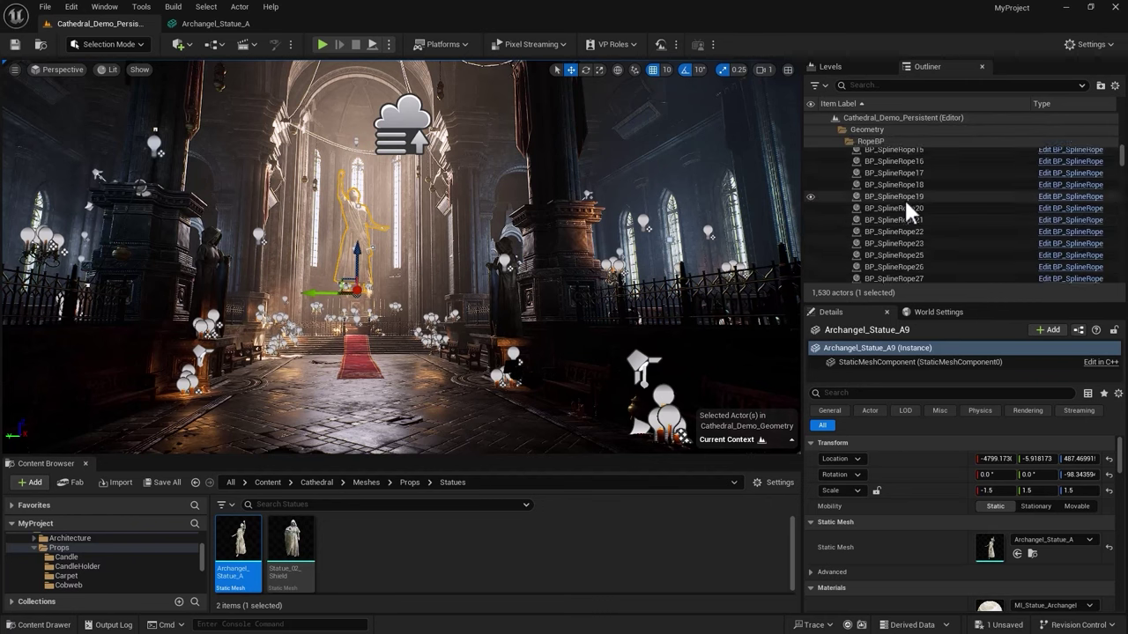
scroll(881, 149, up, 10)
drag(1122, 157, 1121, 124)
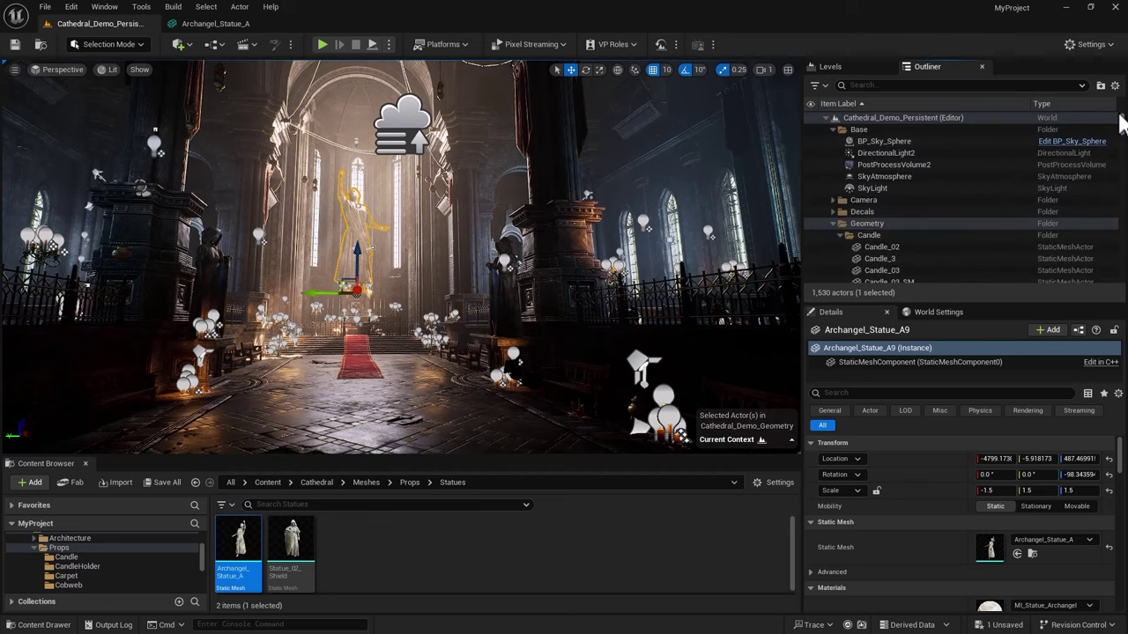
click(864, 118)
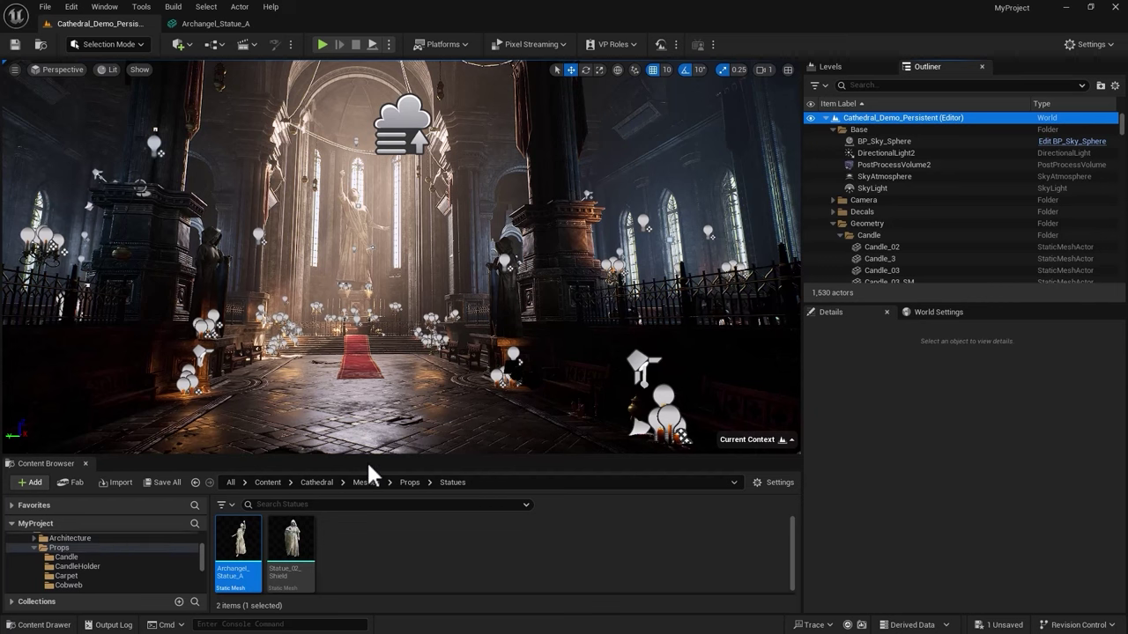
key(alt+7)
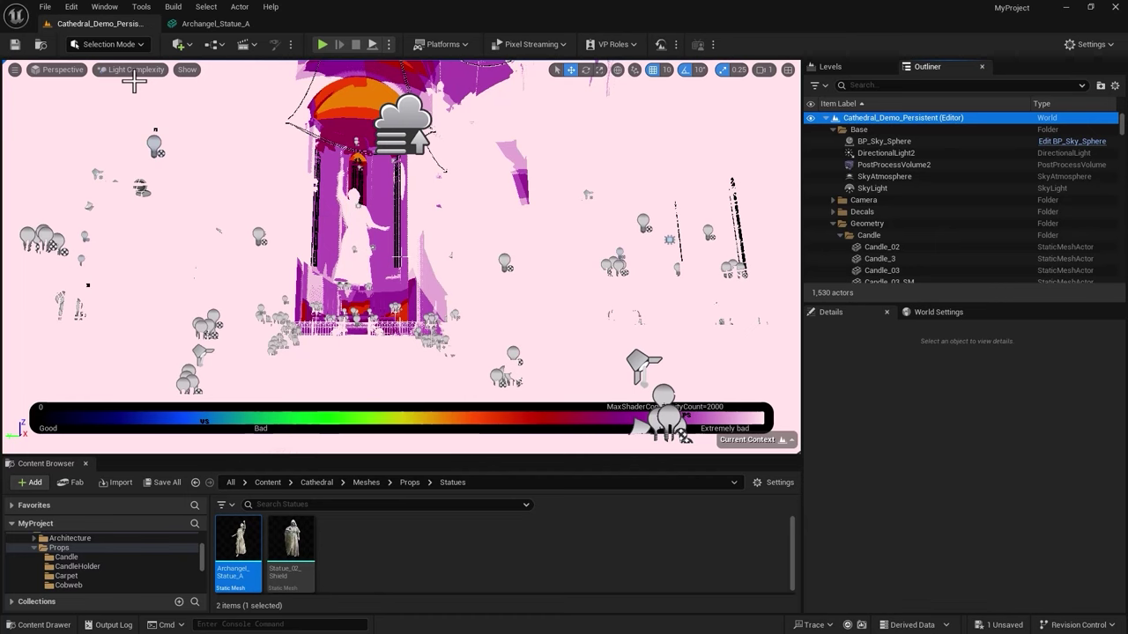
key(alt+4)
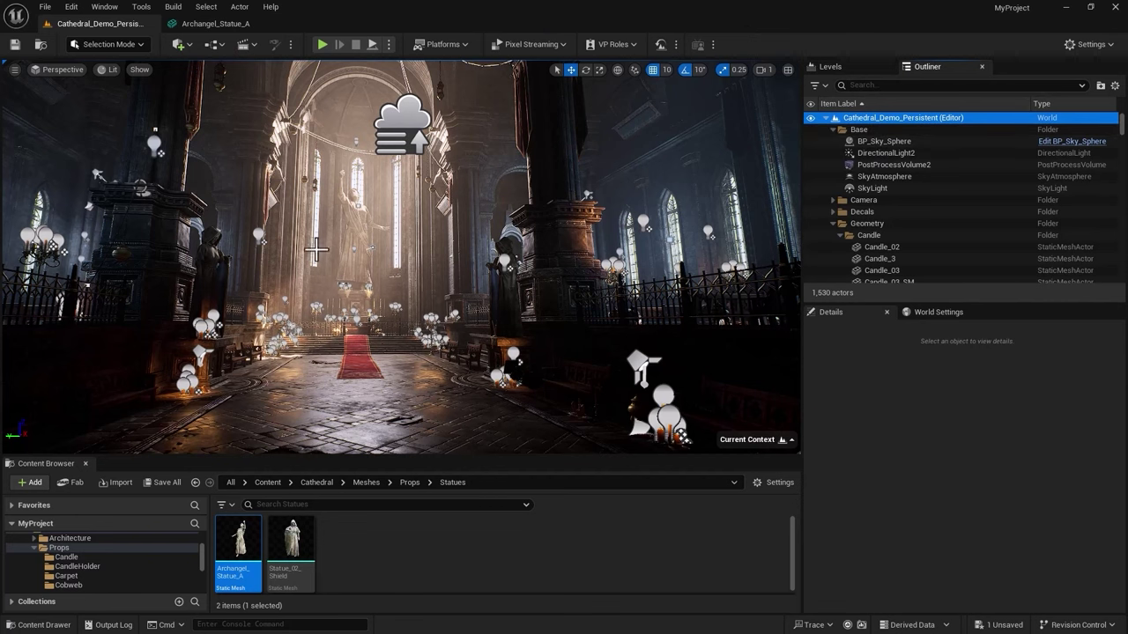
- Hide BP_Sky_Sphere and DirectionalLight2 in the editor using their Outliner eye icons
click(879, 142)
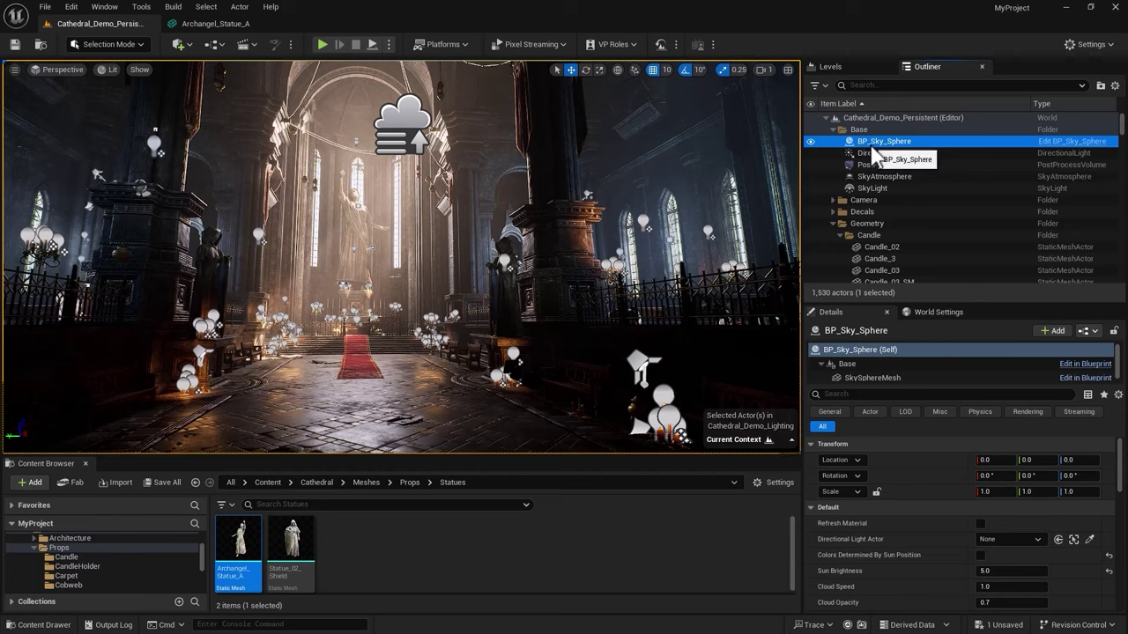
click(811, 142)
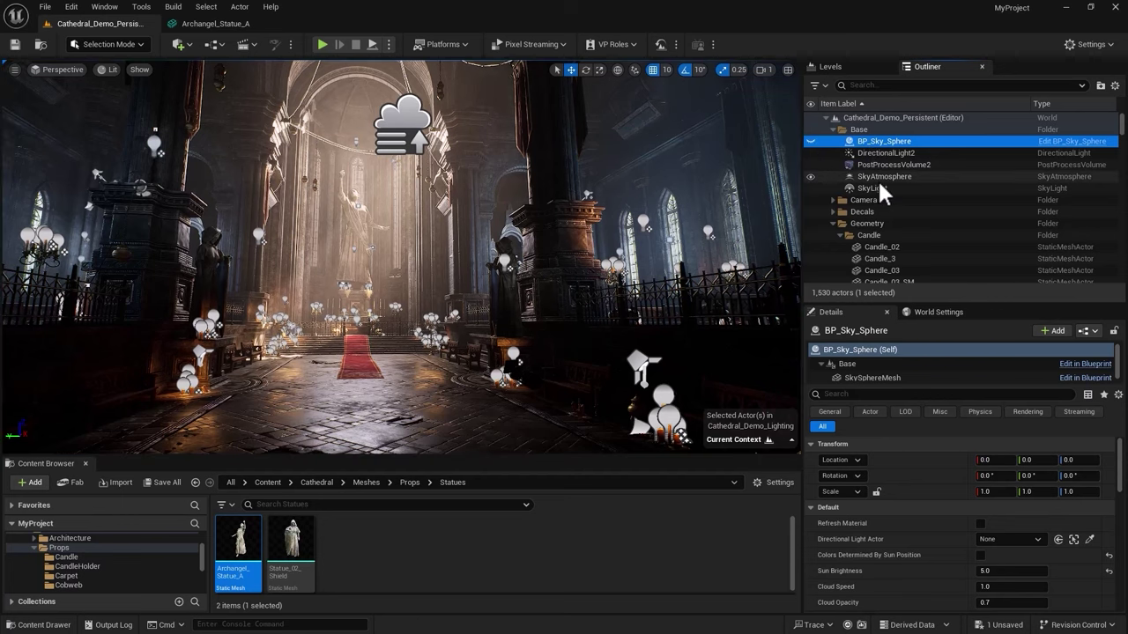
click(879, 153)
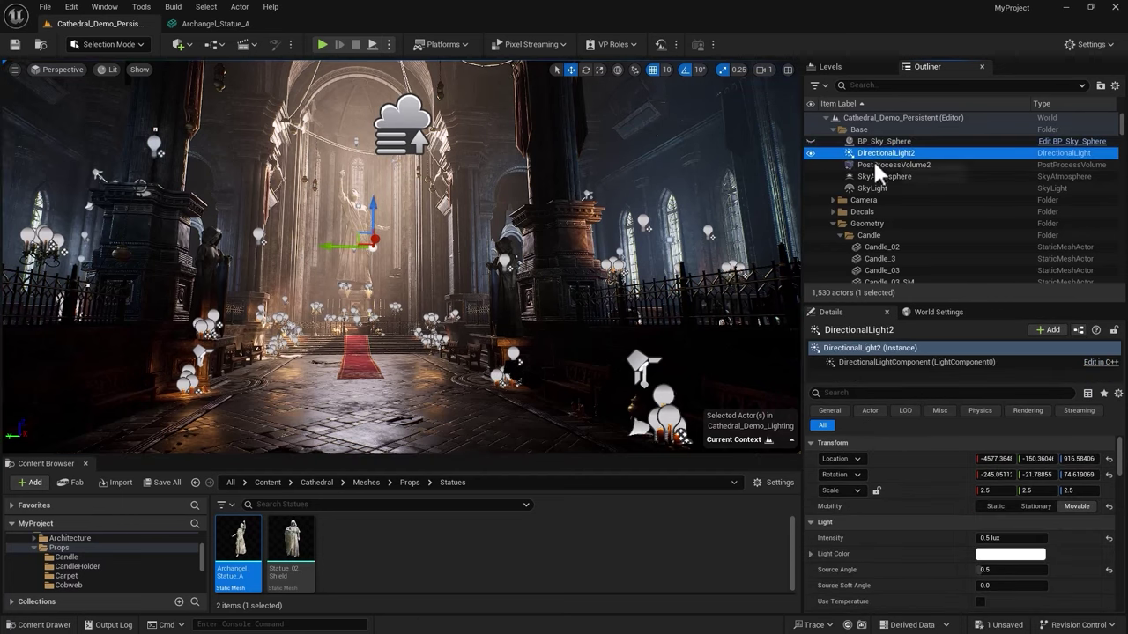
click(811, 153)
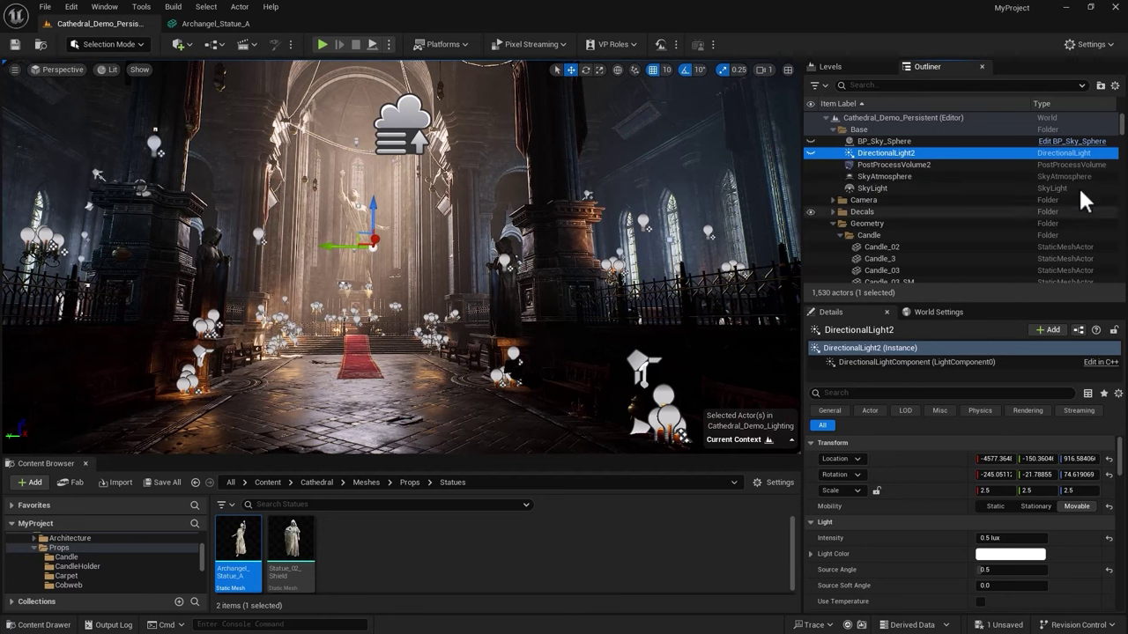
- Collapse the Geometry folder, find SpotLight24 and hide it to darken the nave
scroll(1122, 141, down, 5)
scroll(1122, 141, up, 5)
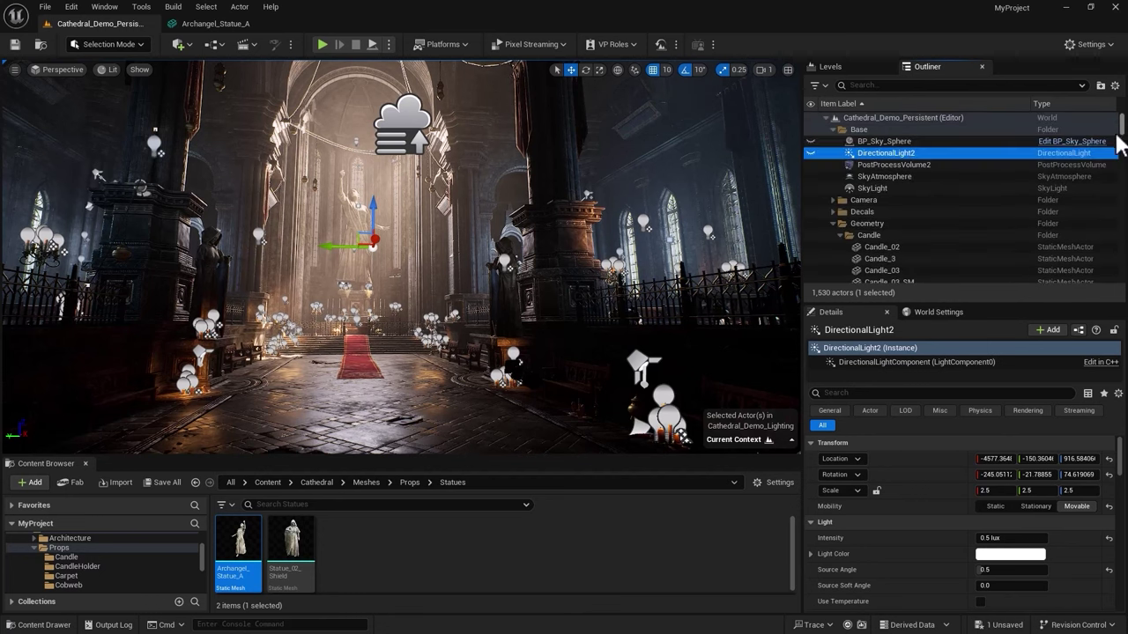
click(834, 224)
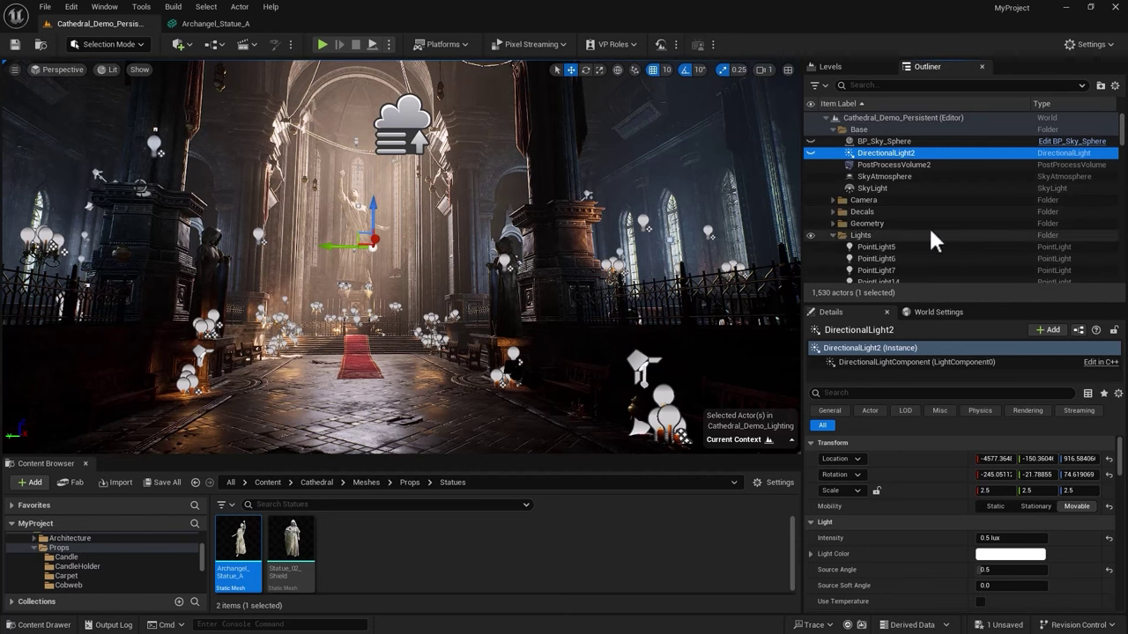
scroll(1123, 152, down, 2)
drag(1124, 147, 1123, 254)
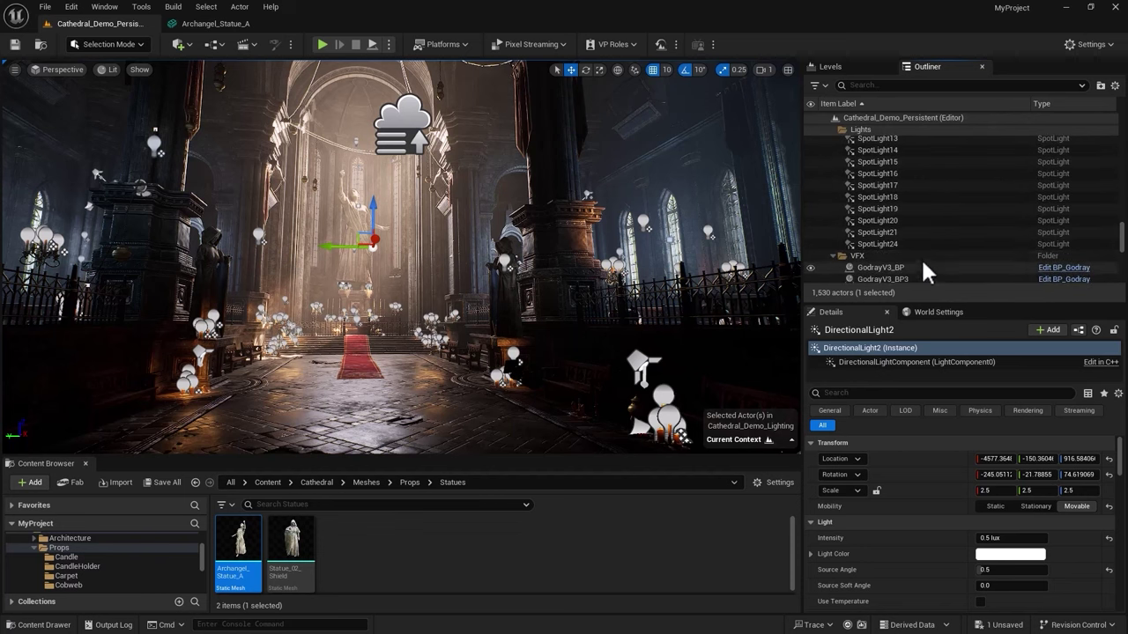
click(878, 243)
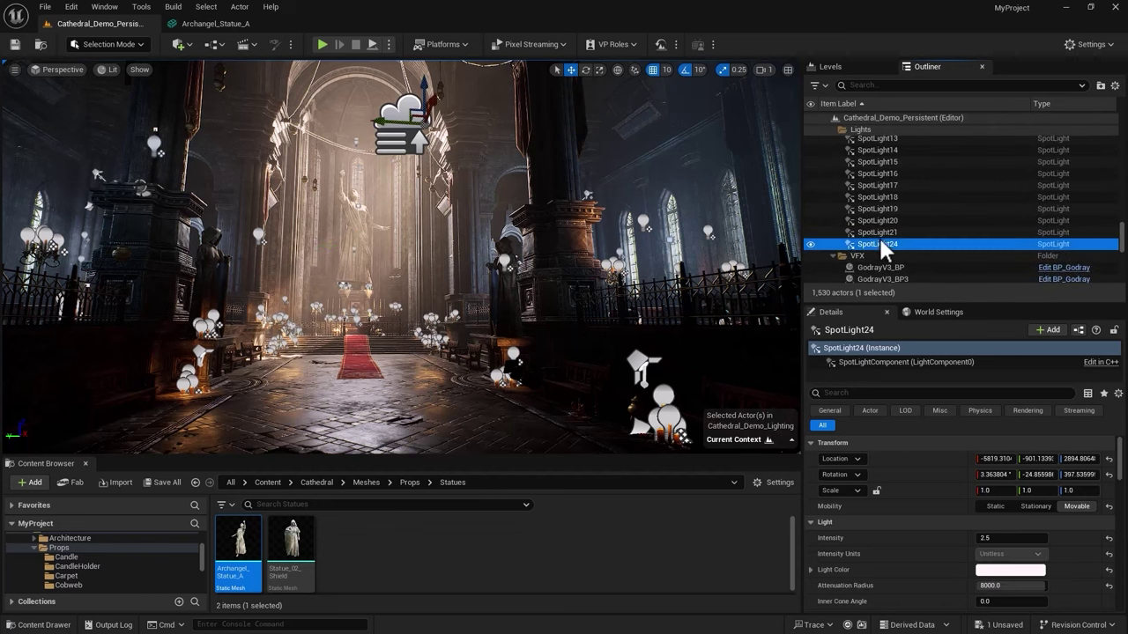
click(810, 244)
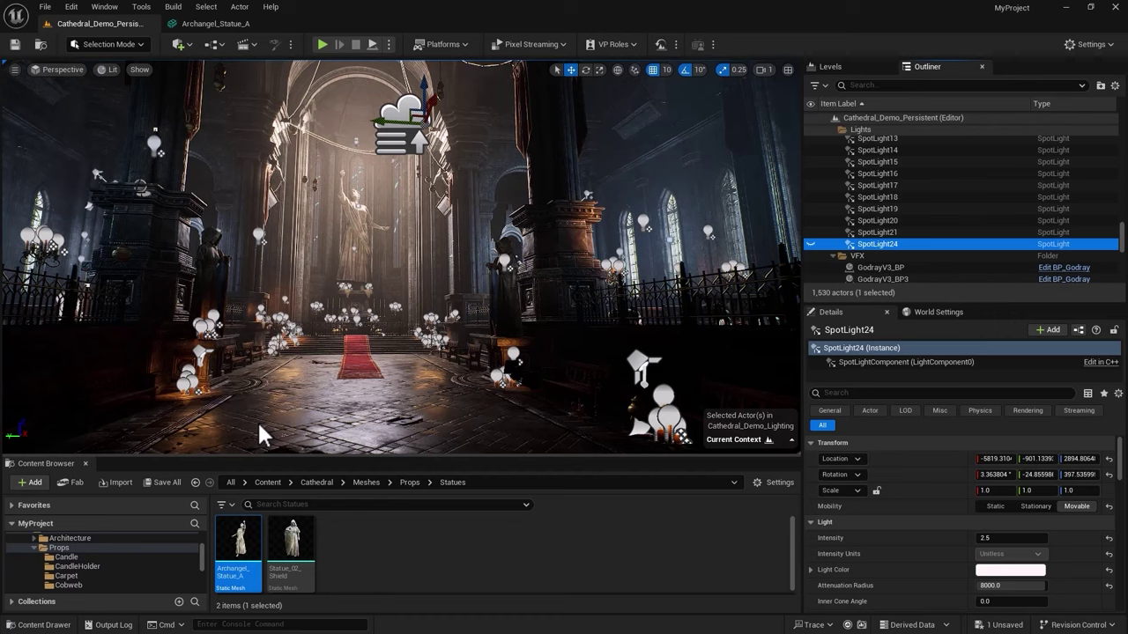
- Search the Quick Add menu for 'sun' and place a Sun Moon Day Sequence Actor in the level
click(183, 44)
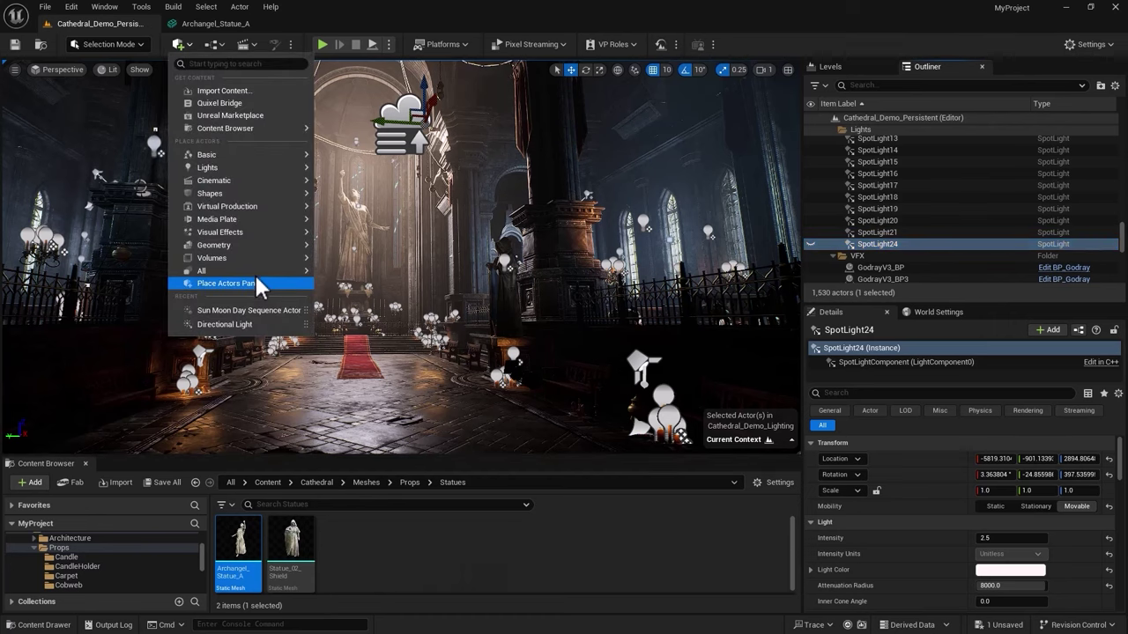
mouse_move(254, 272)
text(sun)
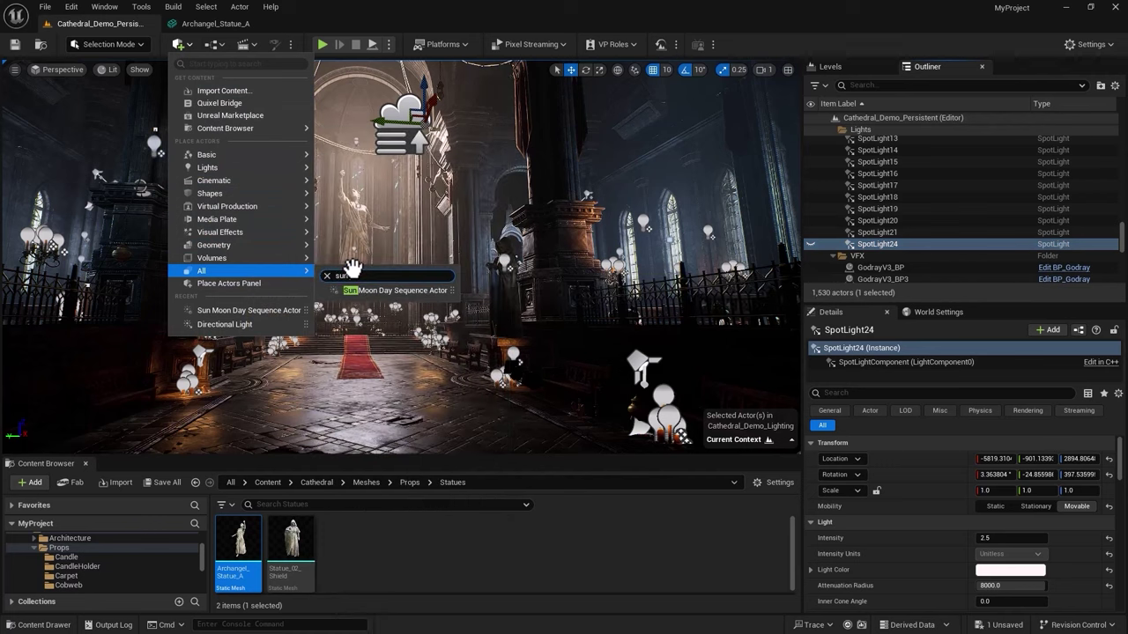
click(365, 290)
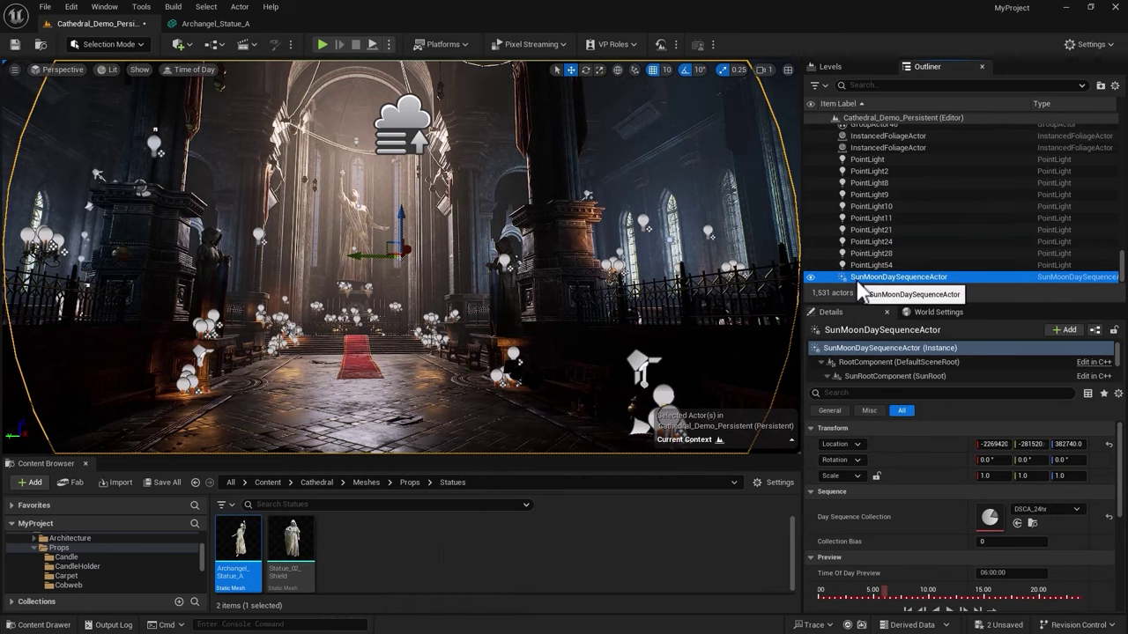
drag(1115, 456, 1122, 511)
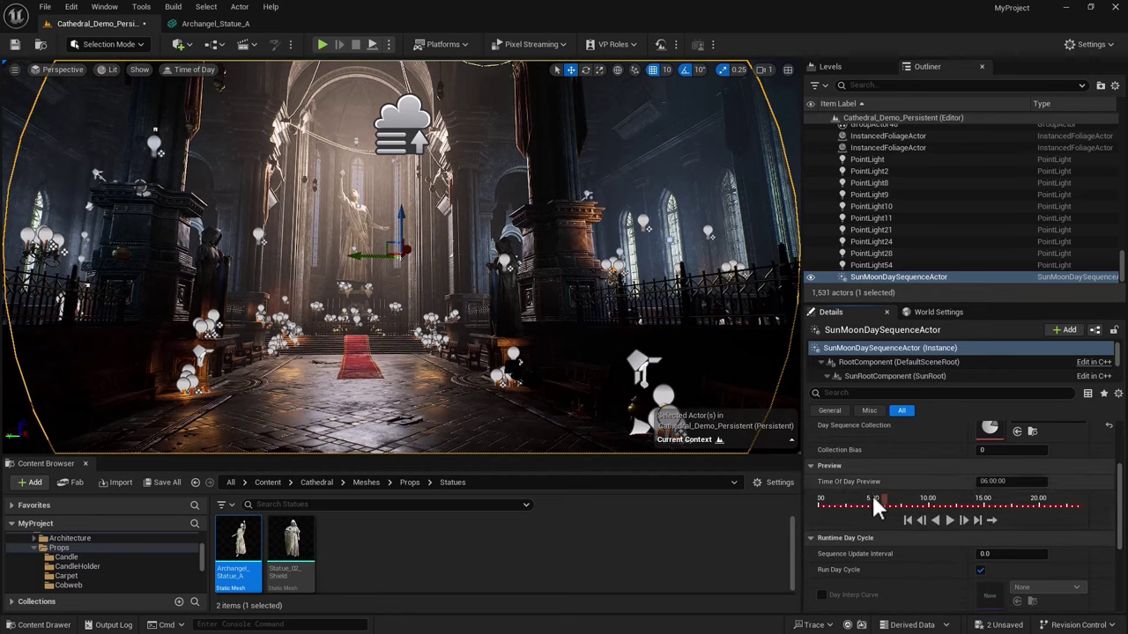
- Drag the Time of Day Preview playhead from morning through daytime into evening and night
drag(884, 499, 1018, 517)
scroll(1018, 520, up, 2)
drag(1022, 594, 1033, 595)
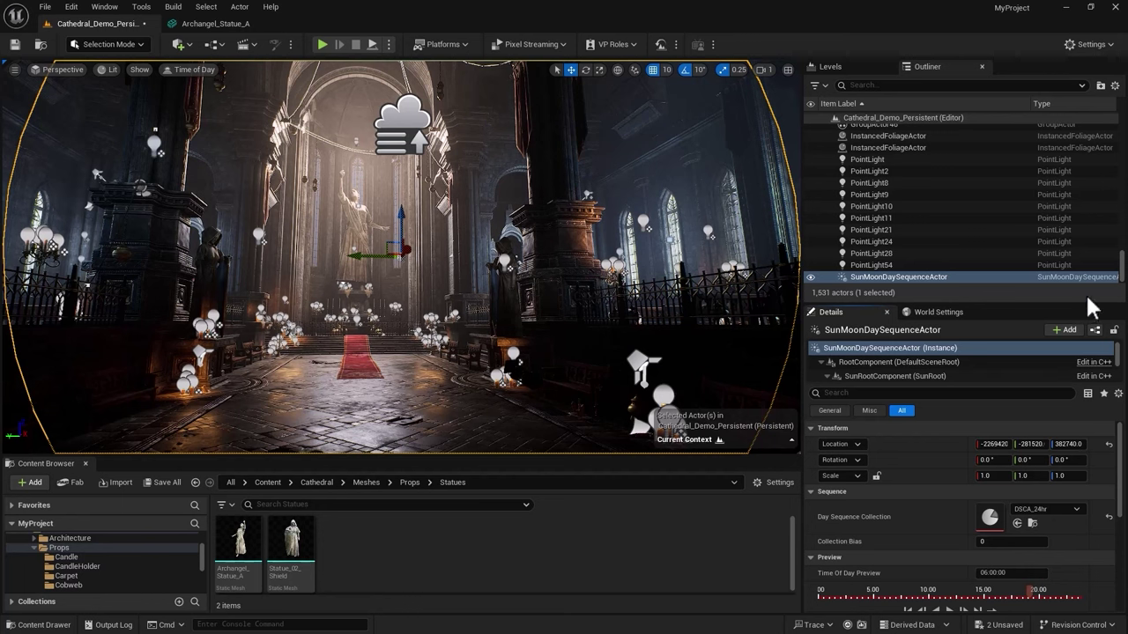
- Select PostProcessVolume2 and filter its Details to the 'megalight' setting
drag(1121, 268, 1121, 161)
scroll(908, 203, up, 10)
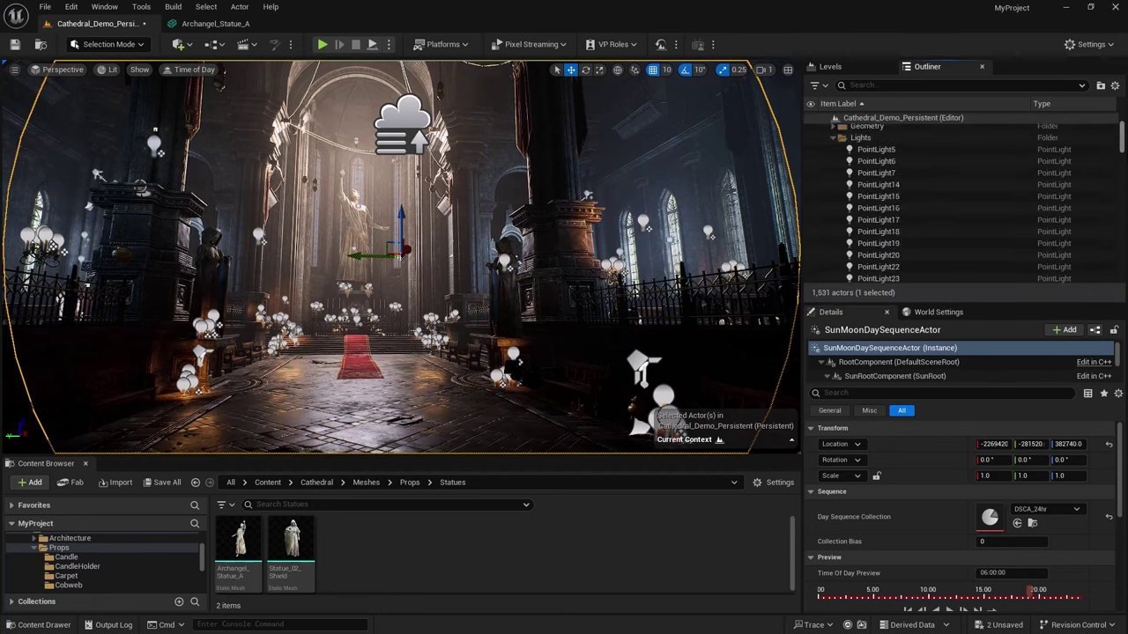
click(902, 164)
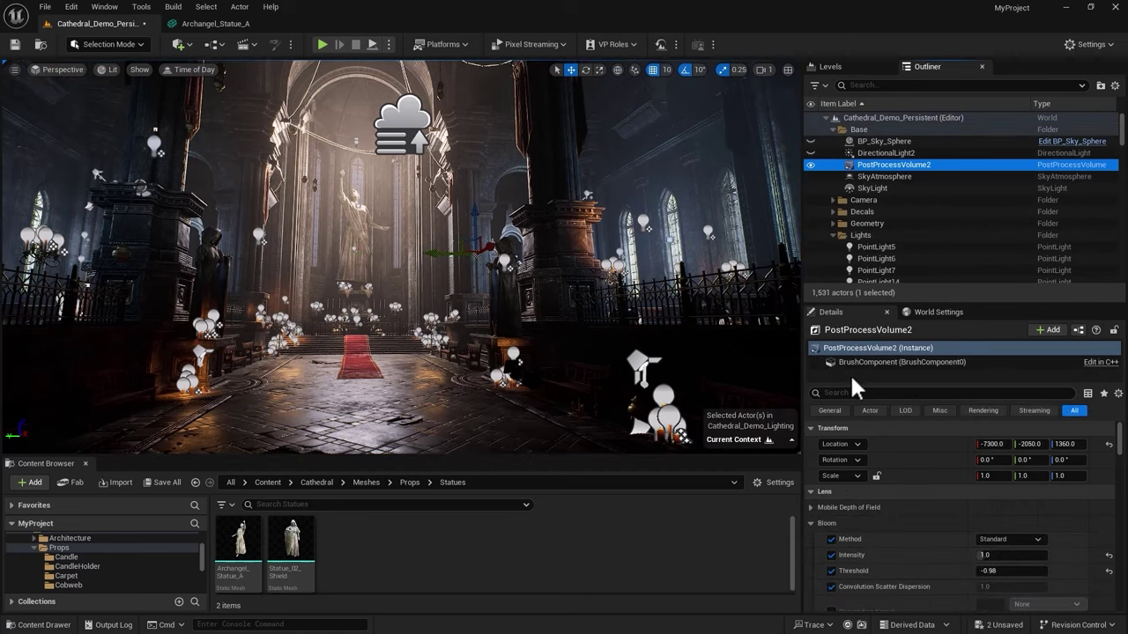
text(m)
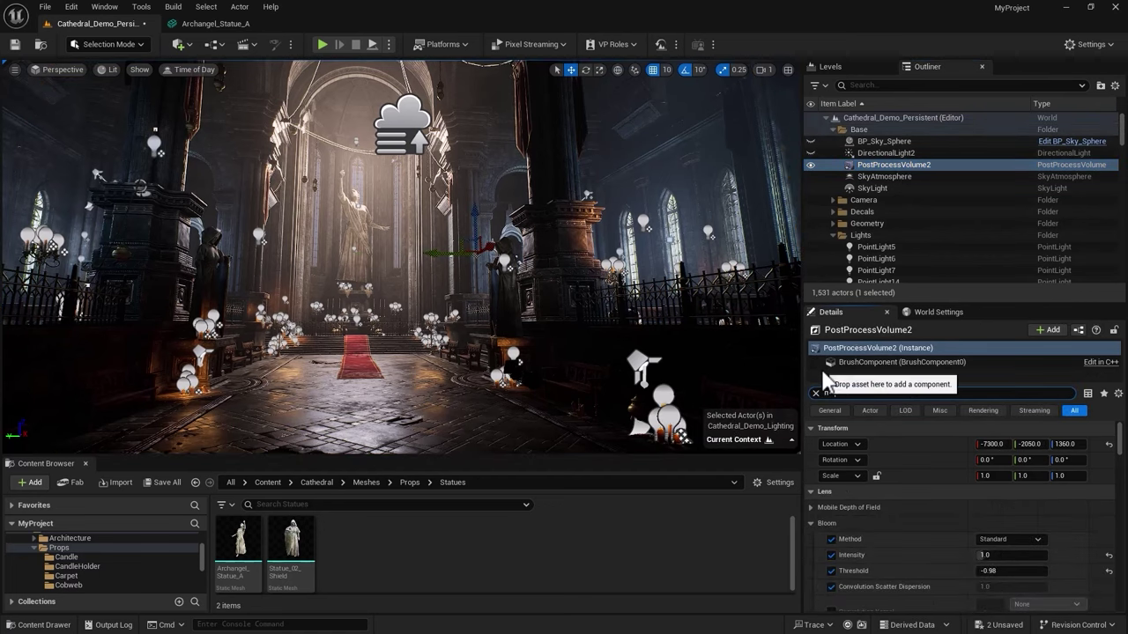
text(egalight)
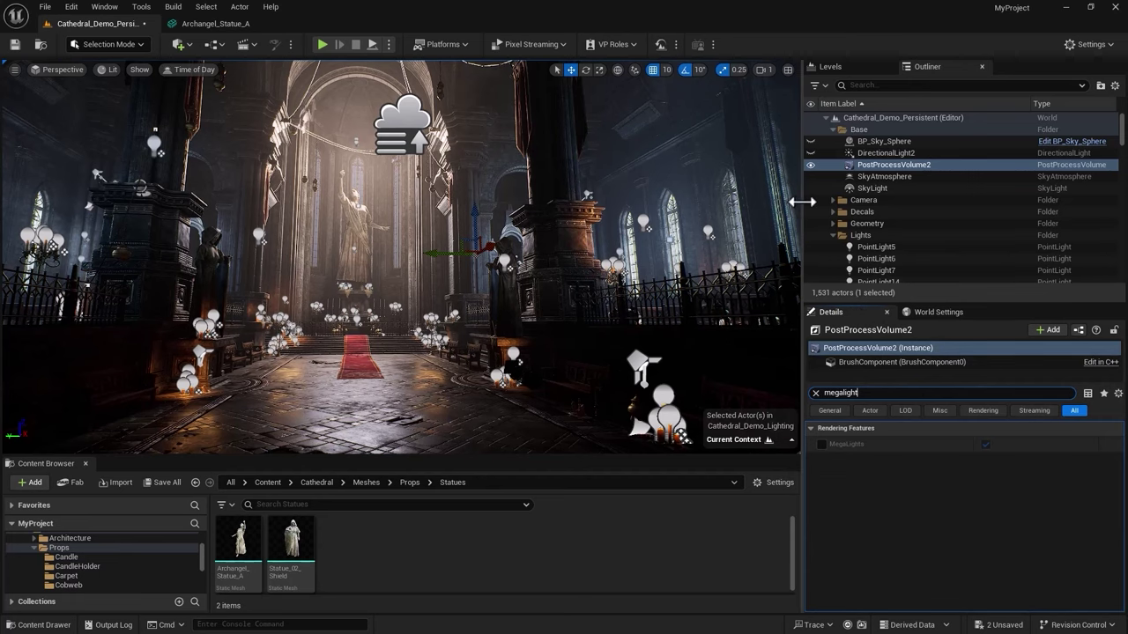
- Narrow the side panels and make the level viewport taller to enlarge it
drag(800, 201, 830, 204)
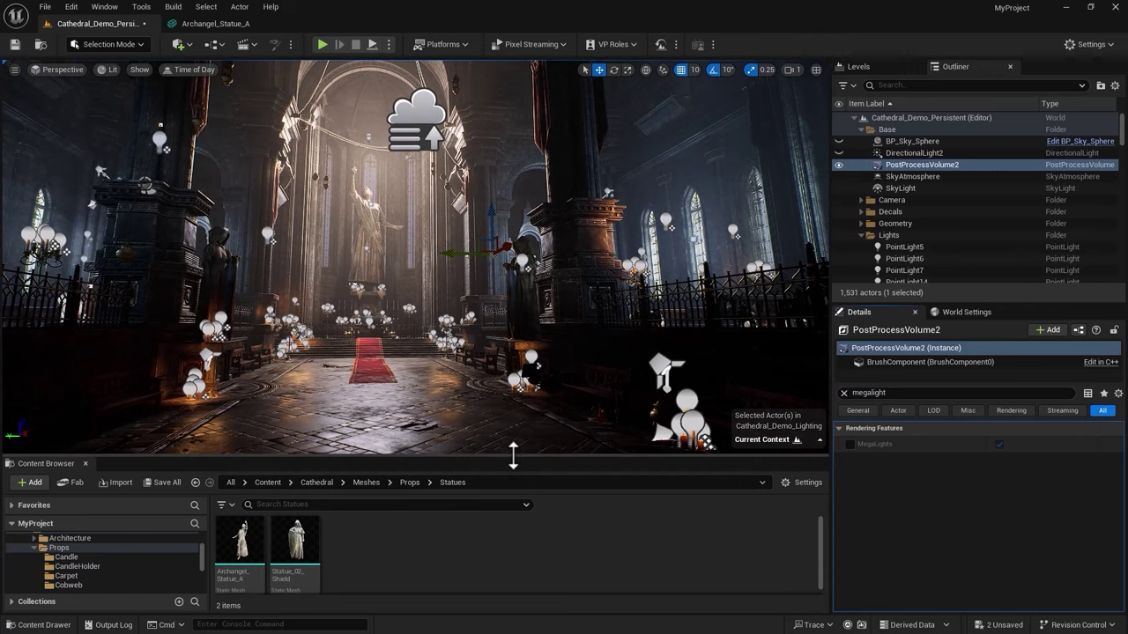
drag(513, 457, 511, 469)
scroll(434, 349, down, 5)
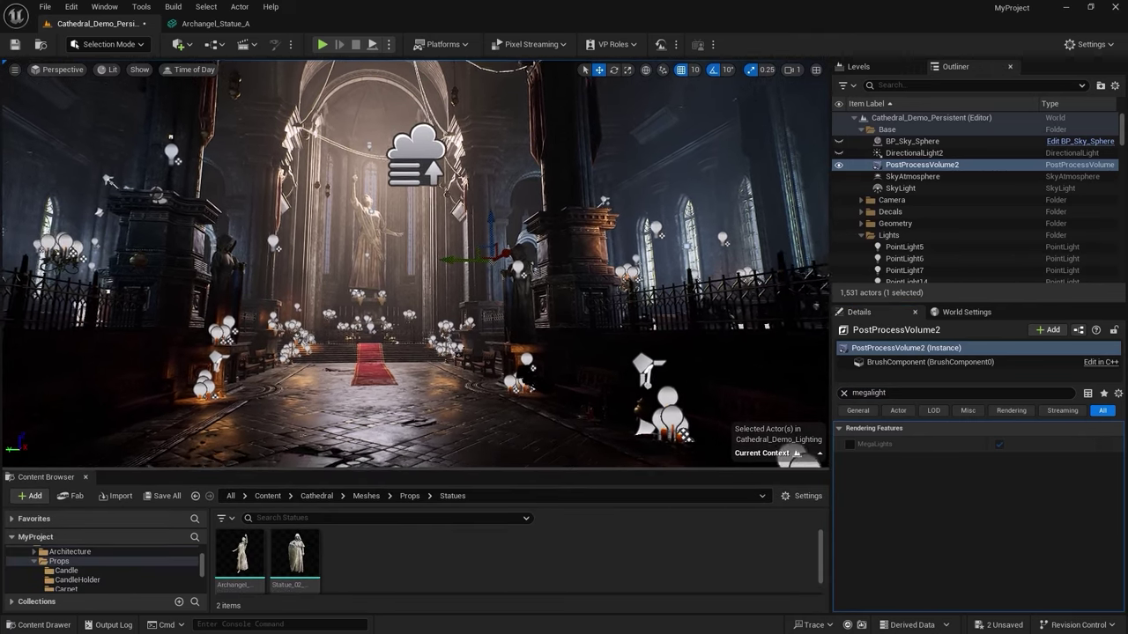
- Hide viewport gizmos, compare MegaLights on and off, leave it enabled, and bring up the console
key(g)
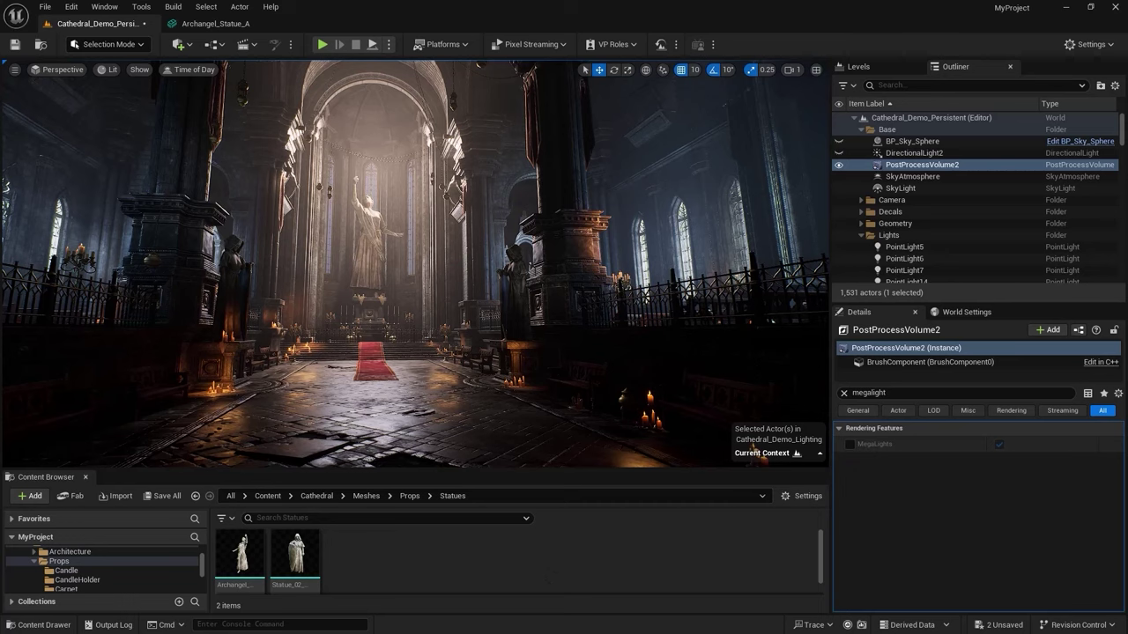
click(850, 444)
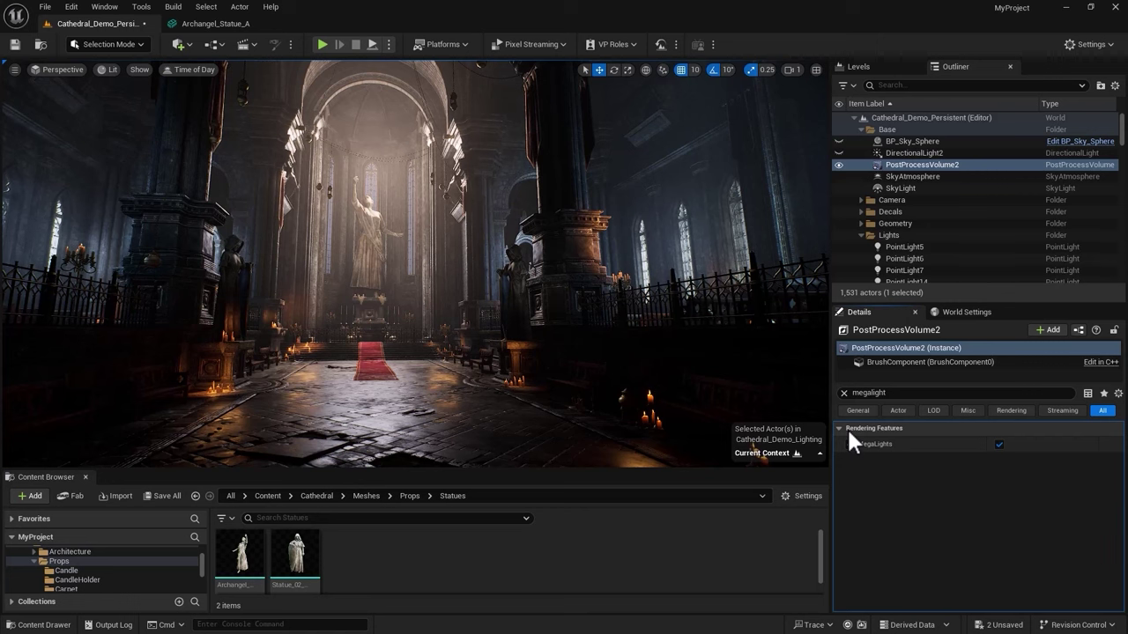
click(850, 443)
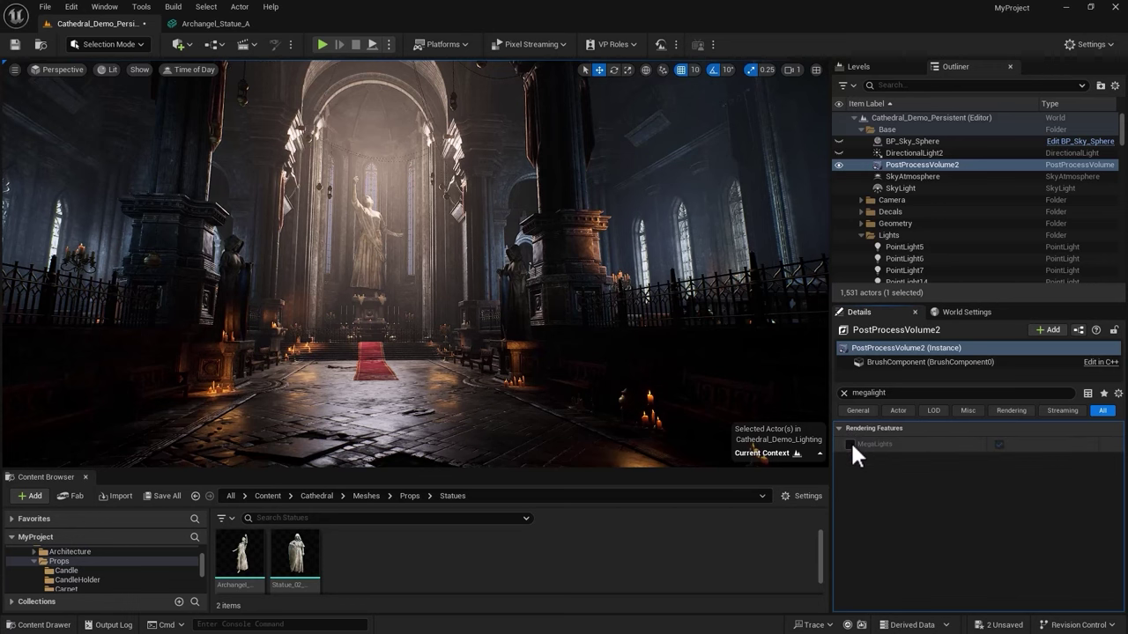
click(850, 444)
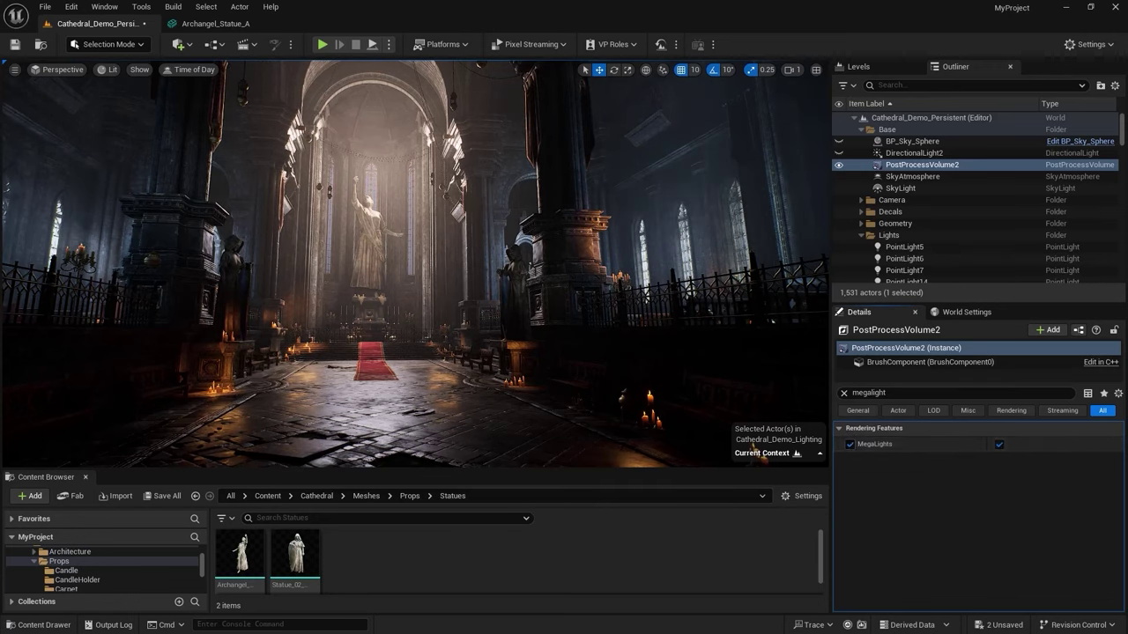
key(grave)
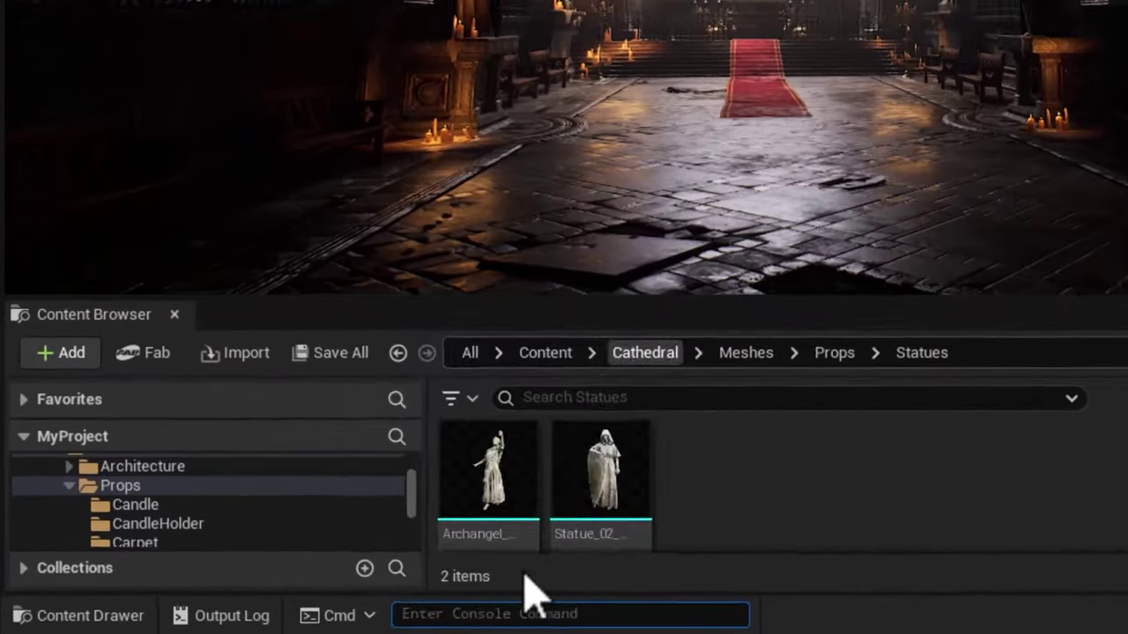
key(Up)
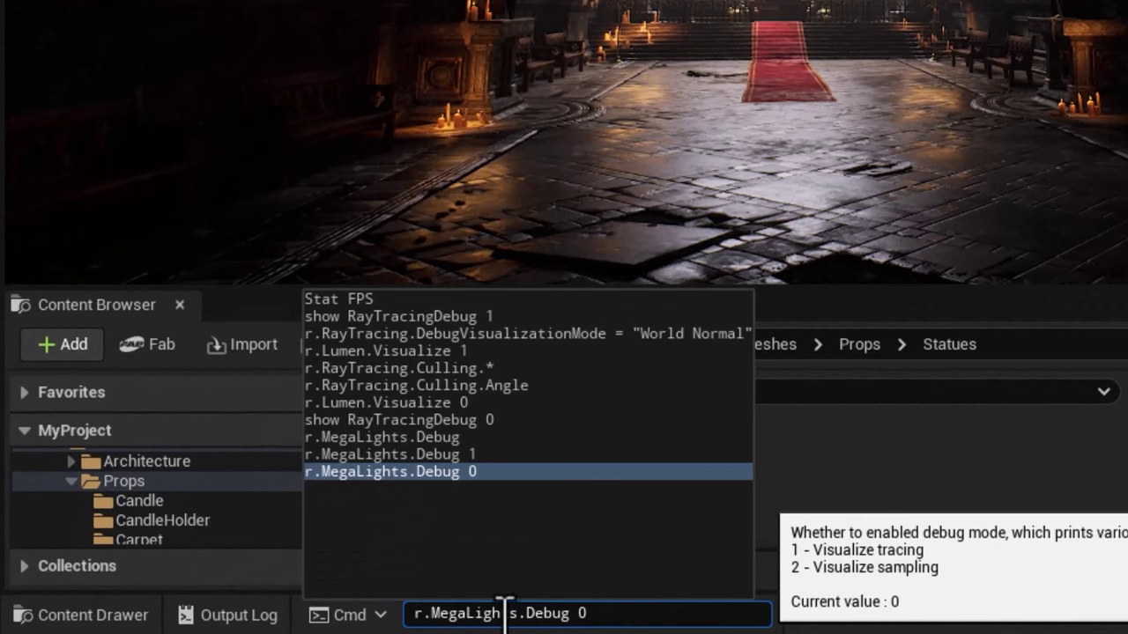
key(BackSpace)
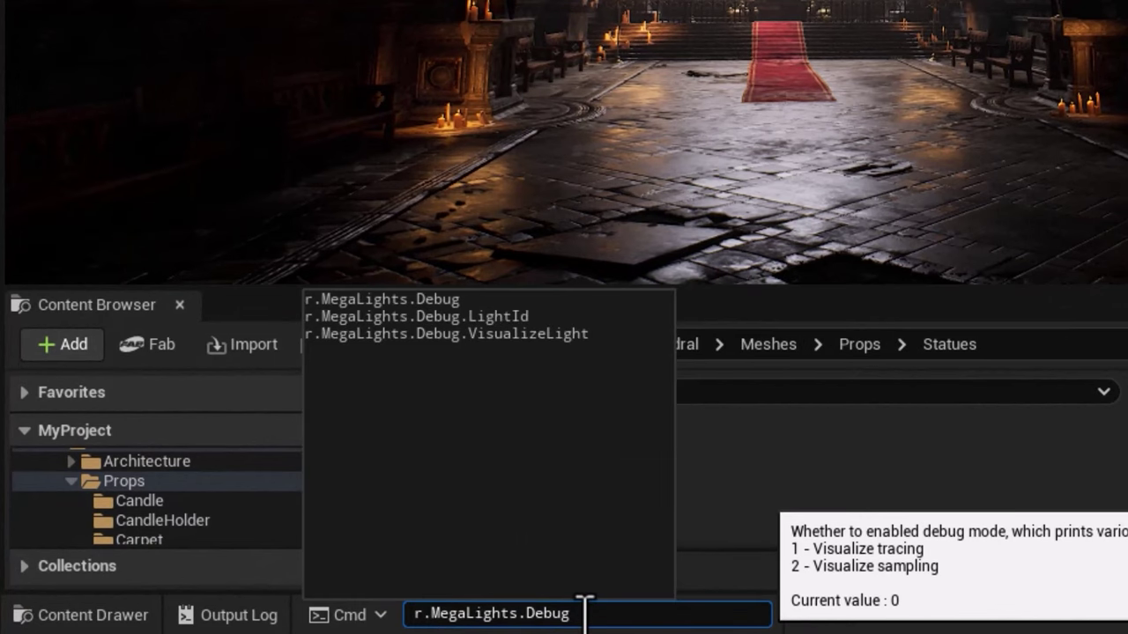
key(Escape)
text(1)
key(Return)
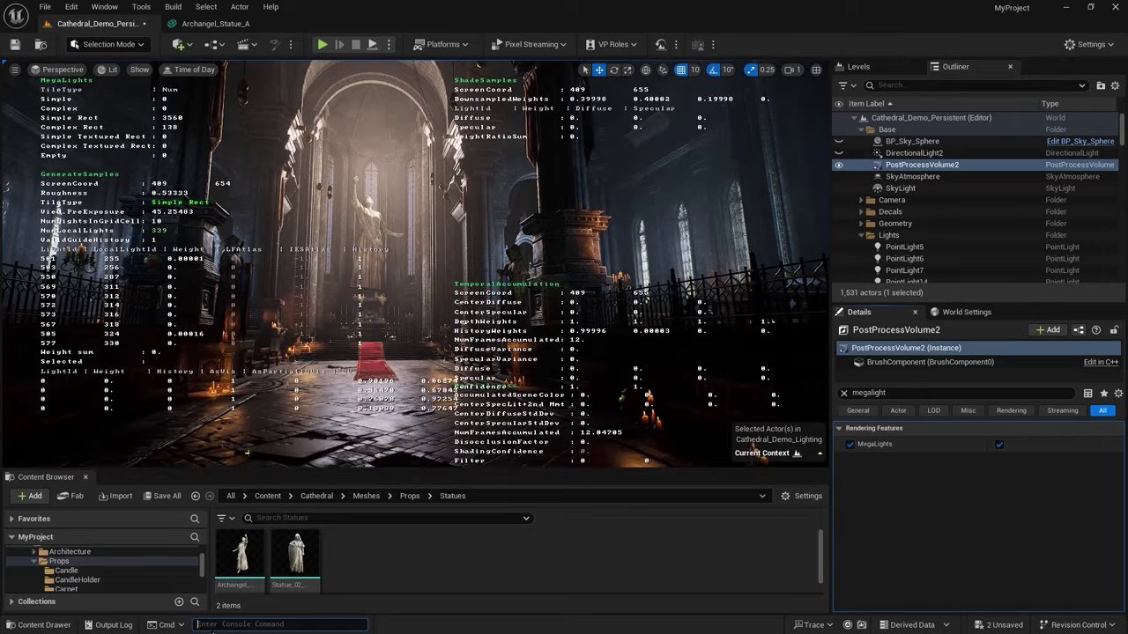
click(201, 624)
text(r.MegaLights.Debug)
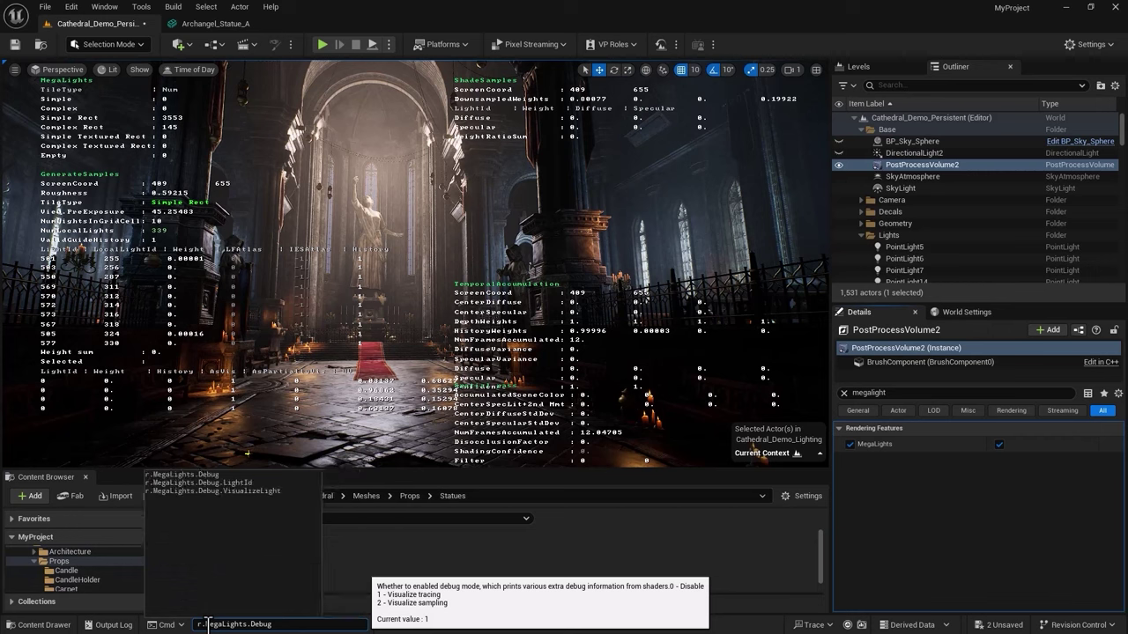
text( 0)
key(Return)
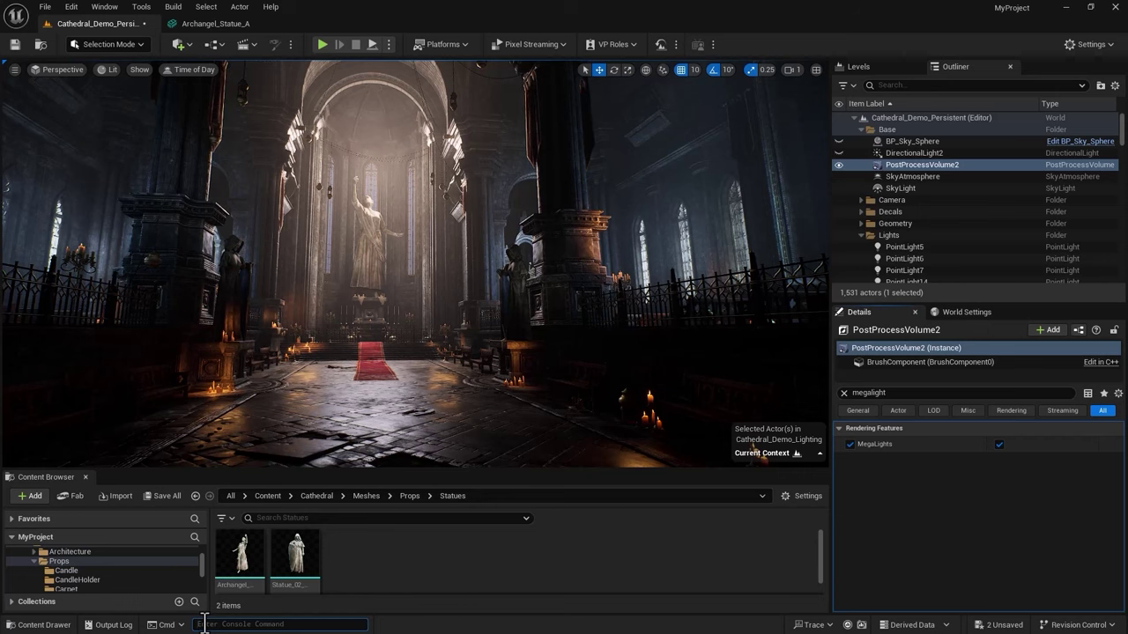
- Add the Third Person feature pack, then check World Settings' GameMode Override is BP_ThirdPersonGameMode
click(34, 495)
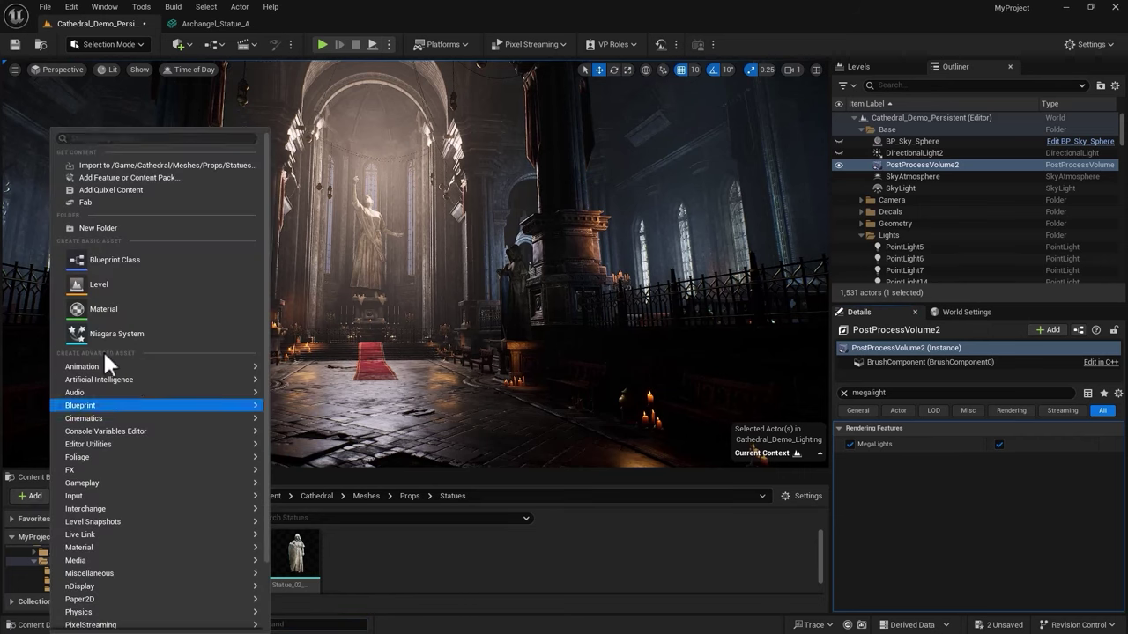
click(112, 177)
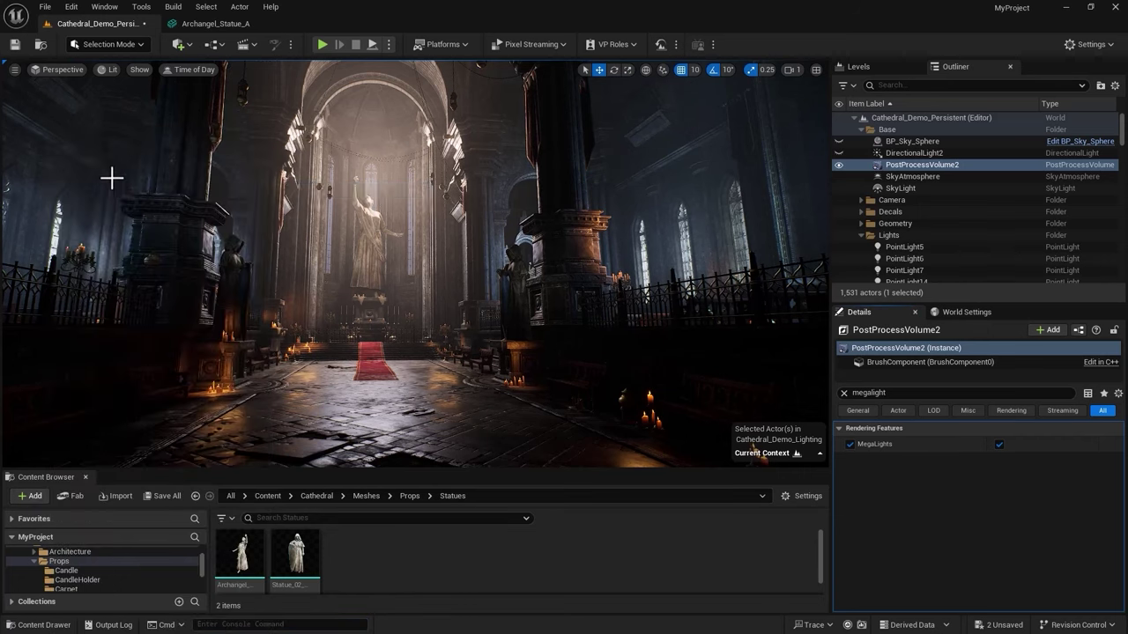
click(393, 272)
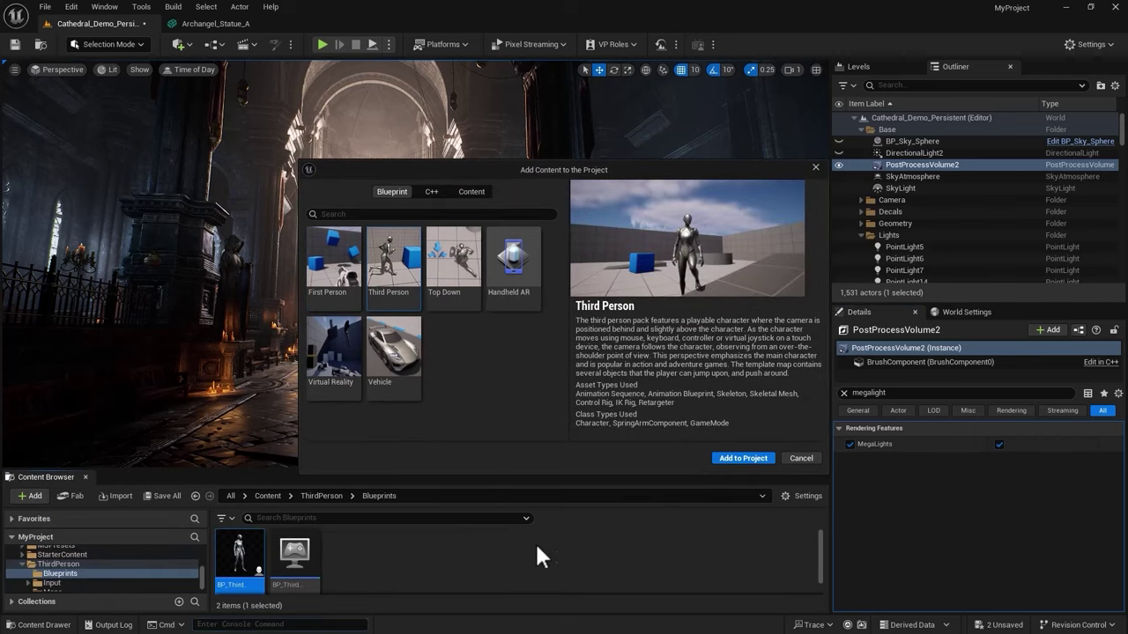
click(801, 458)
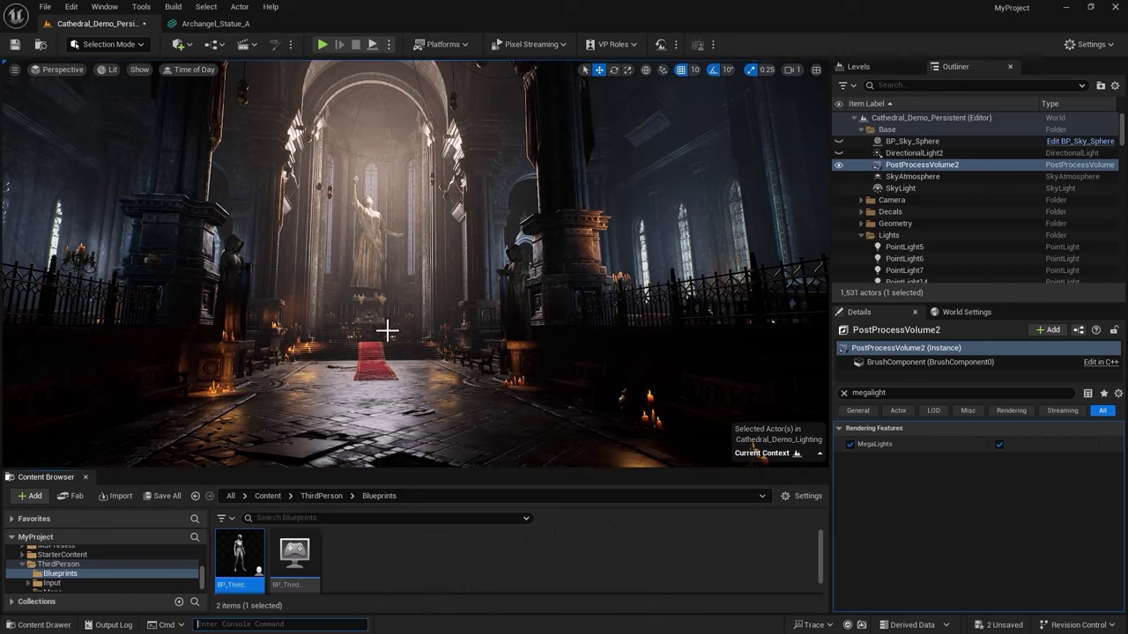
click(962, 312)
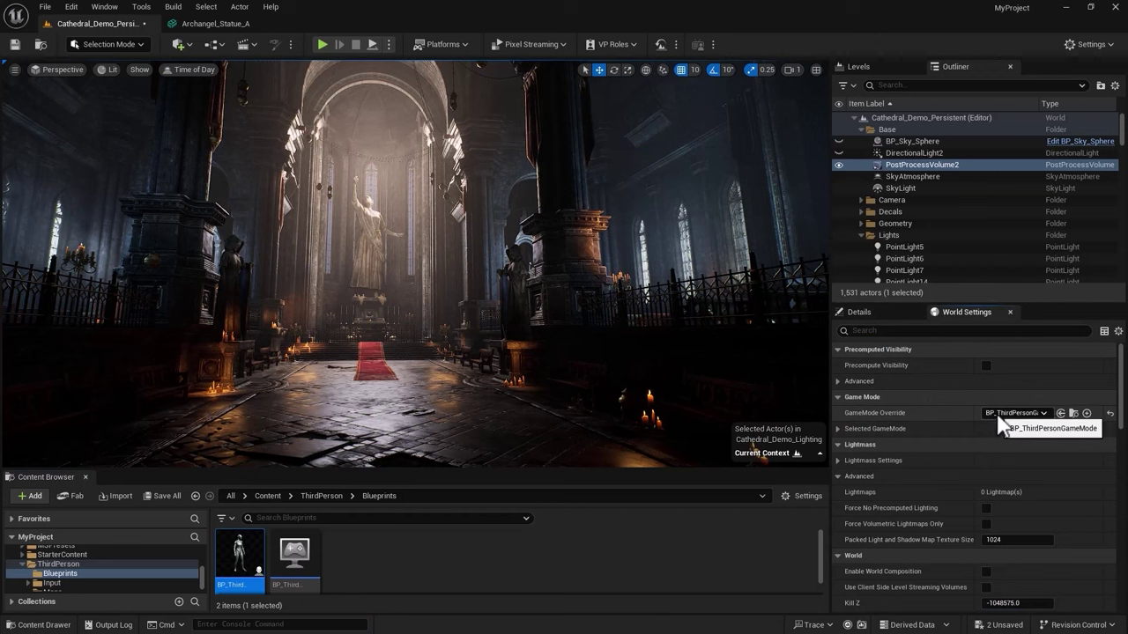
- Play-test the level, running the third-person character forward, then stop the session
click(323, 44)
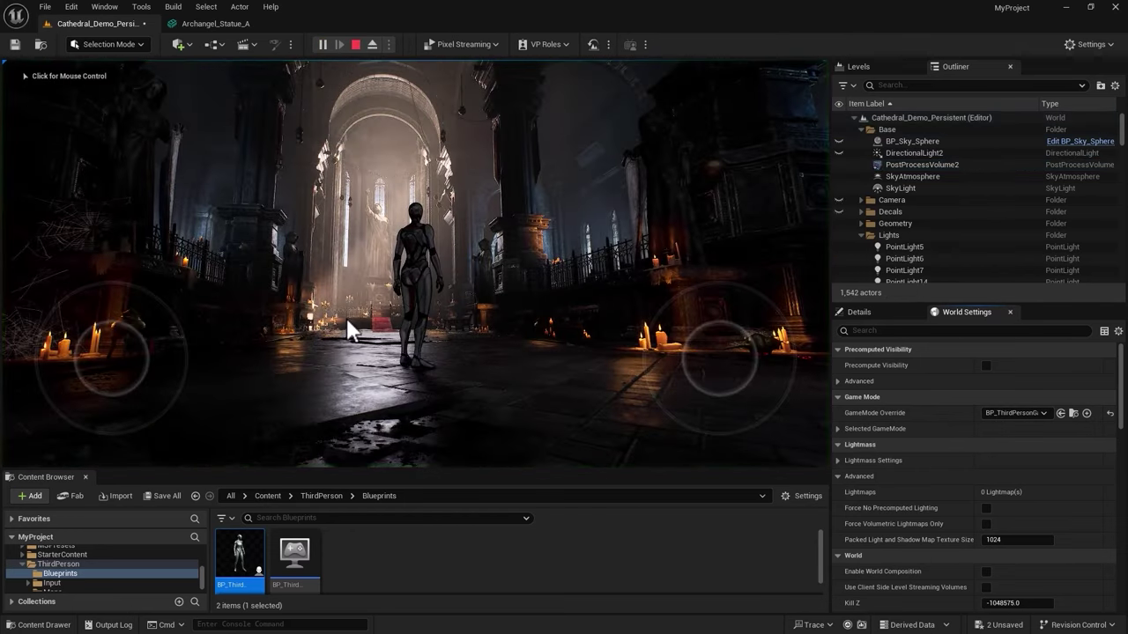
click(330, 309)
key(w)
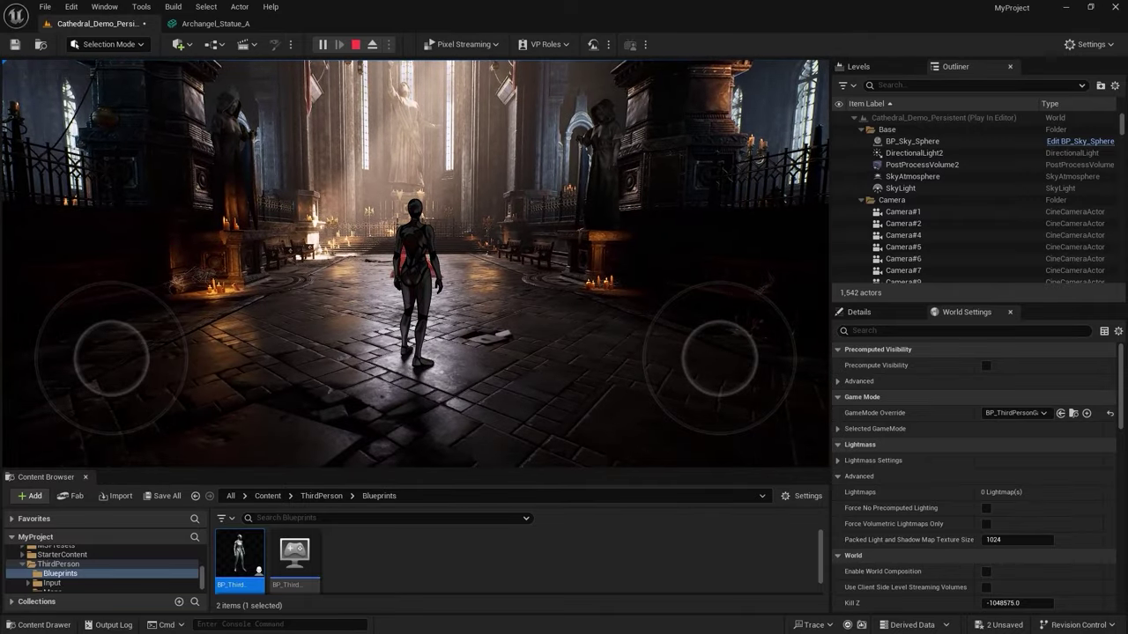
key(Escape)
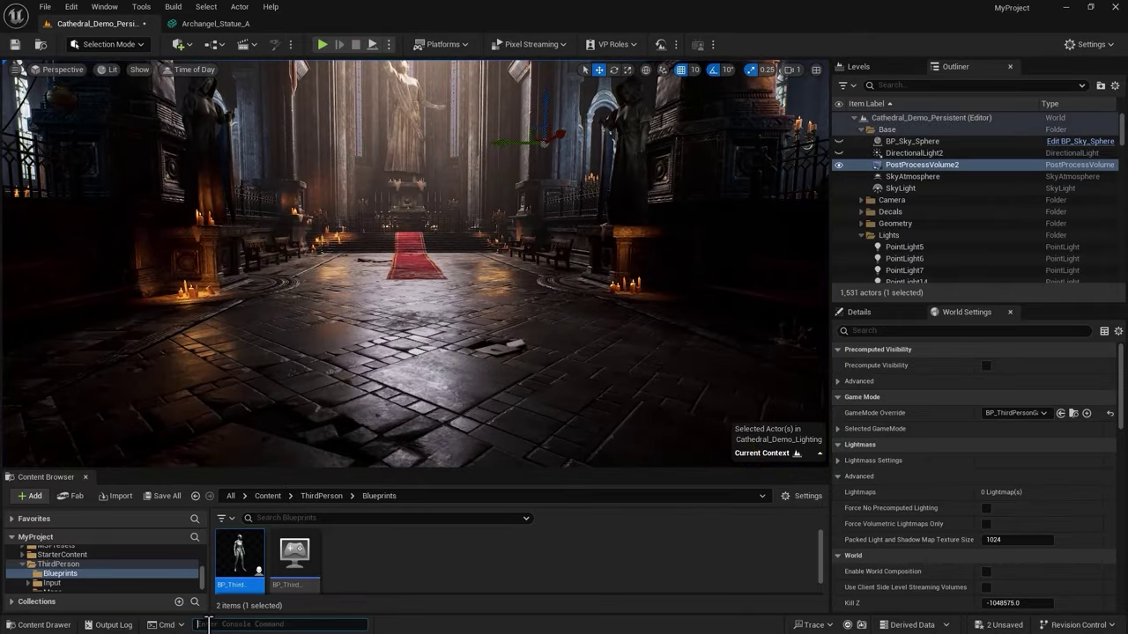
- Show the frame rate with 'stat FPS', clear the selection and select PostProcessVolume2
click(203, 624)
text(stat F)
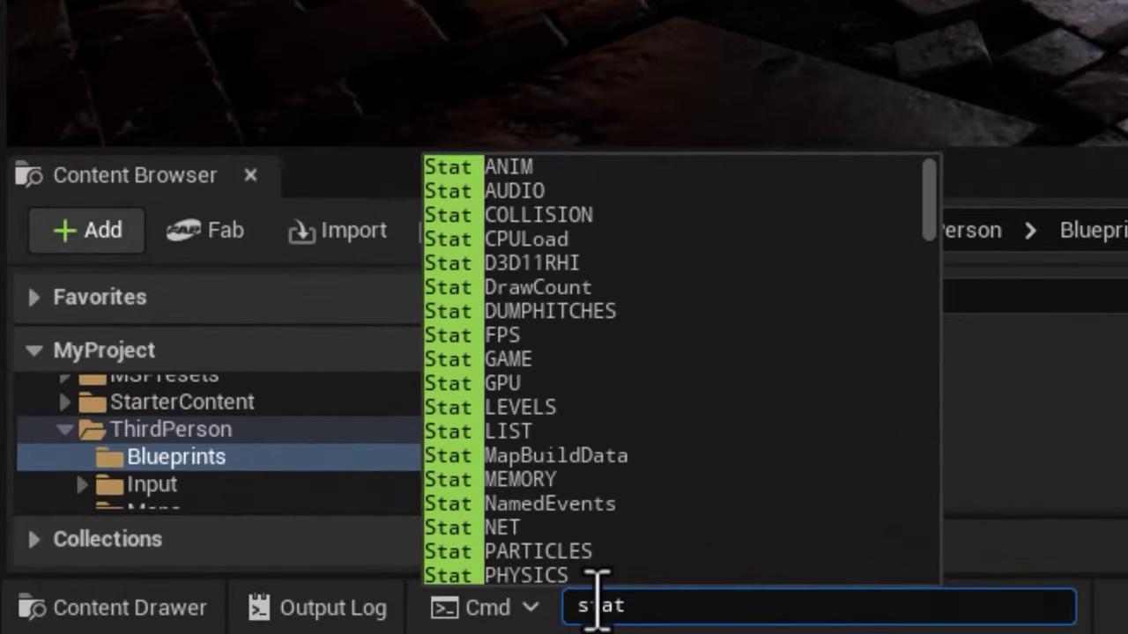
text(PS)
key(Return)
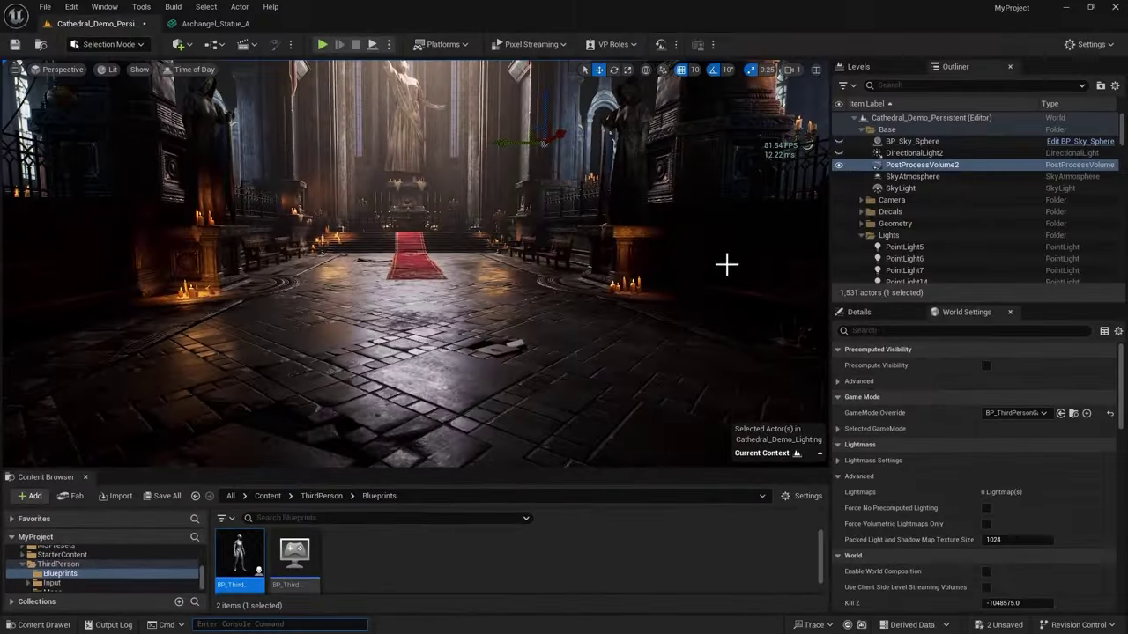
key(Escape)
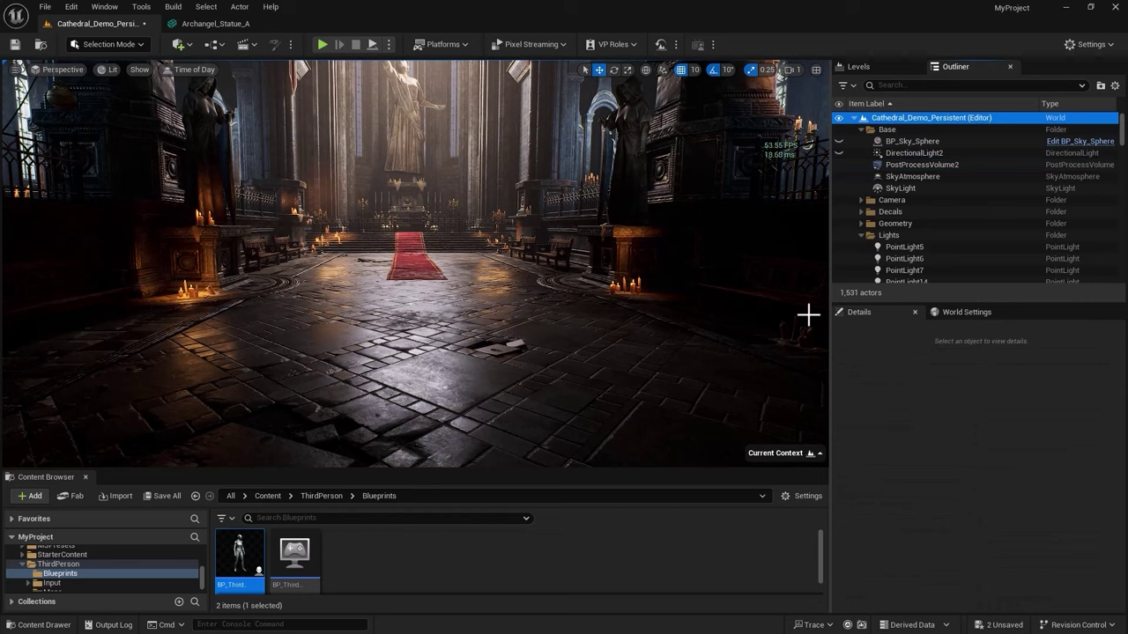
click(890, 165)
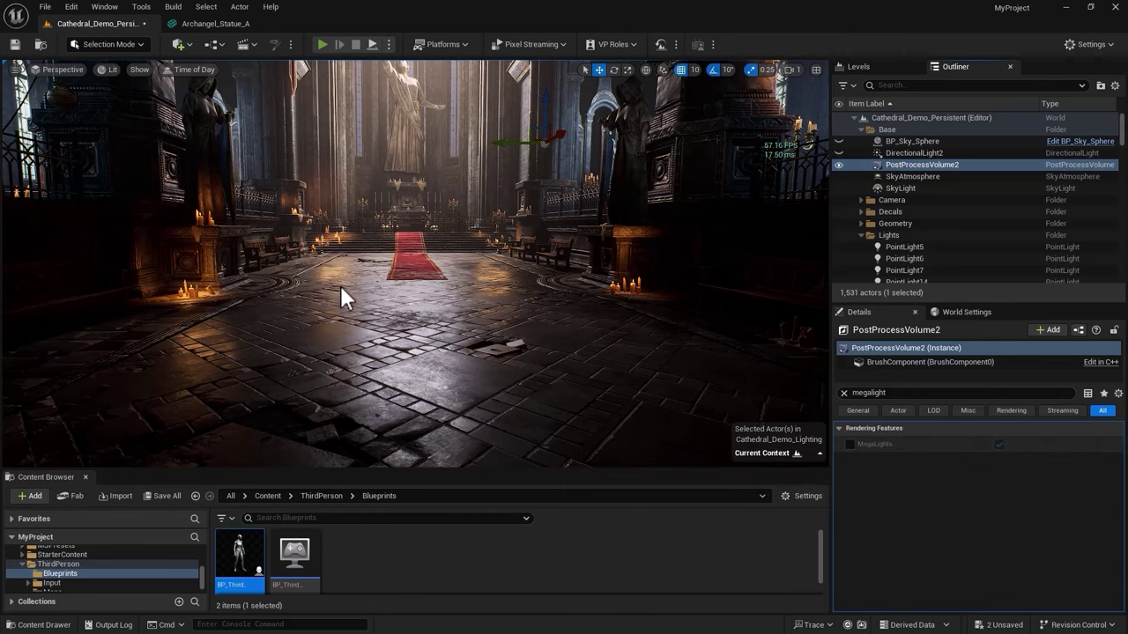
- Play with MegaLights off, walking the character down the red carpet, then stop at about 62 FPS
key(alt+p)
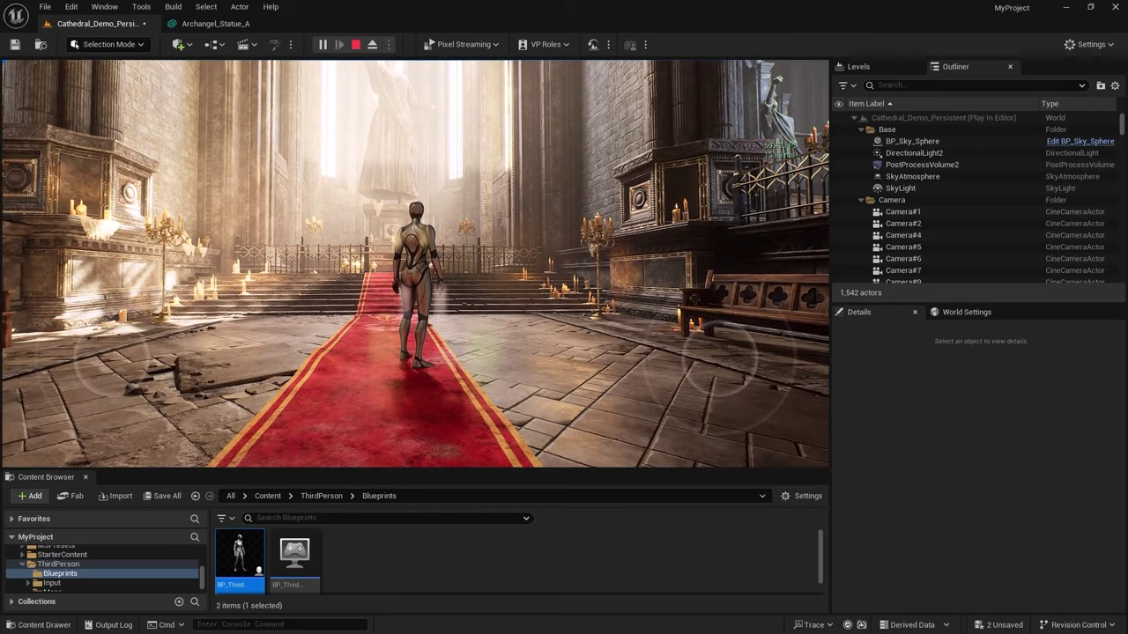
key(Escape)
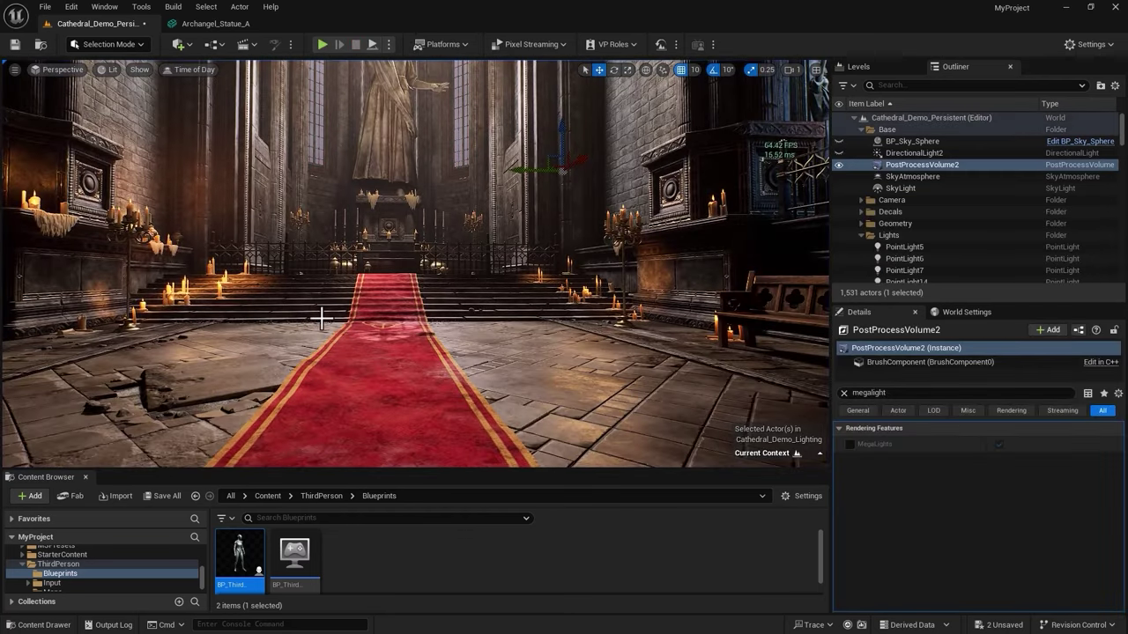
- Re-enable MegaLights by ticking its override checkbox in PostProcessVolume2's Details
click(848, 444)
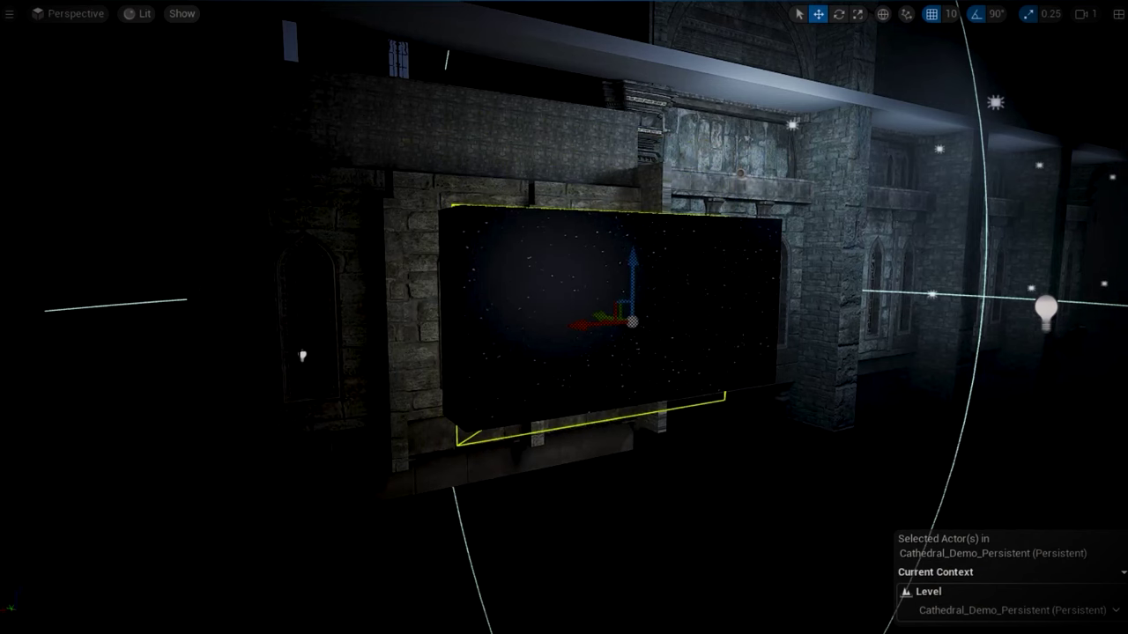
- View the wall side-on and slide the starry panel left along one axis toward the cathedral wall
alt+drag(494, 424, 598, 423)
drag(574, 313, 523, 311)
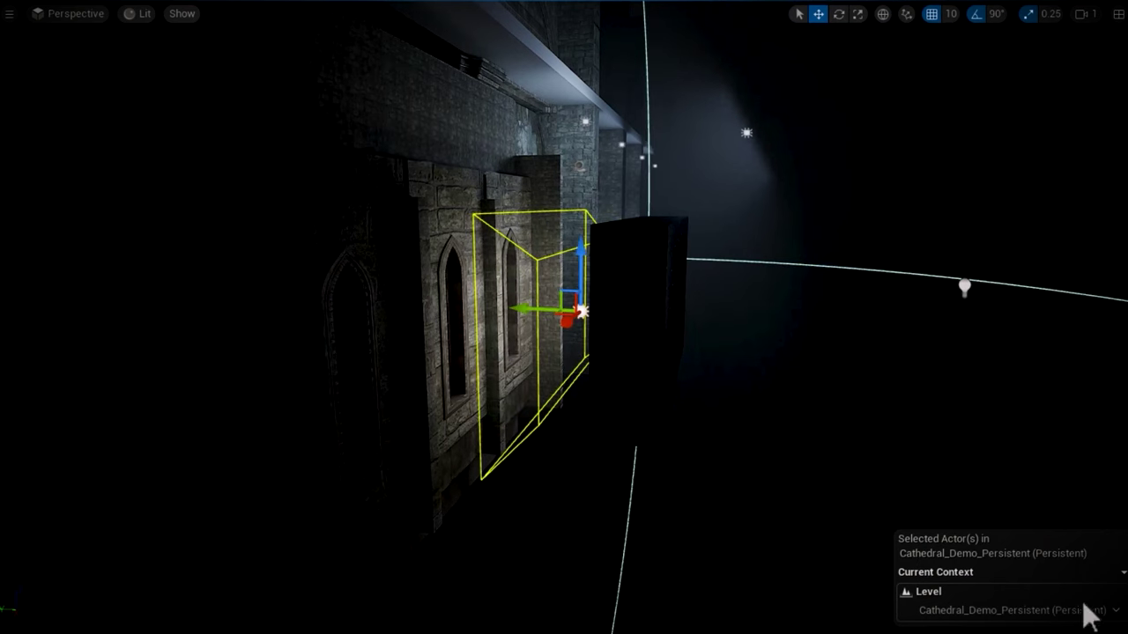